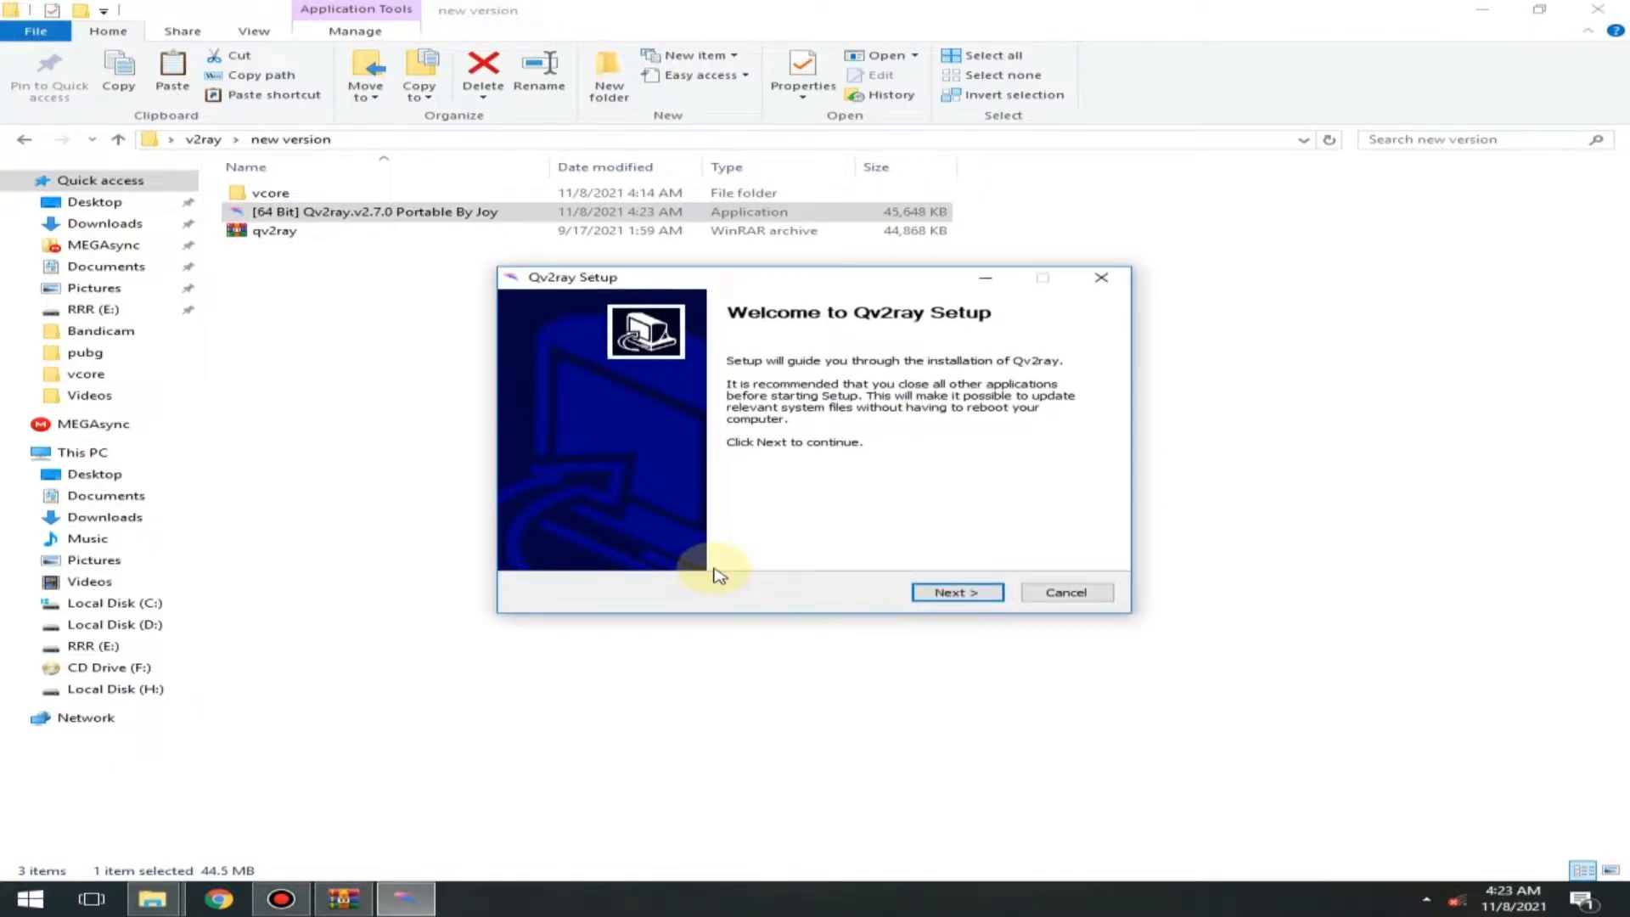
- Install Qv2ray, accepting the licence, the destination folder C:\Program Files\qv2ray and the Qv2ray Start menu folder
click(952, 592)
click(966, 594)
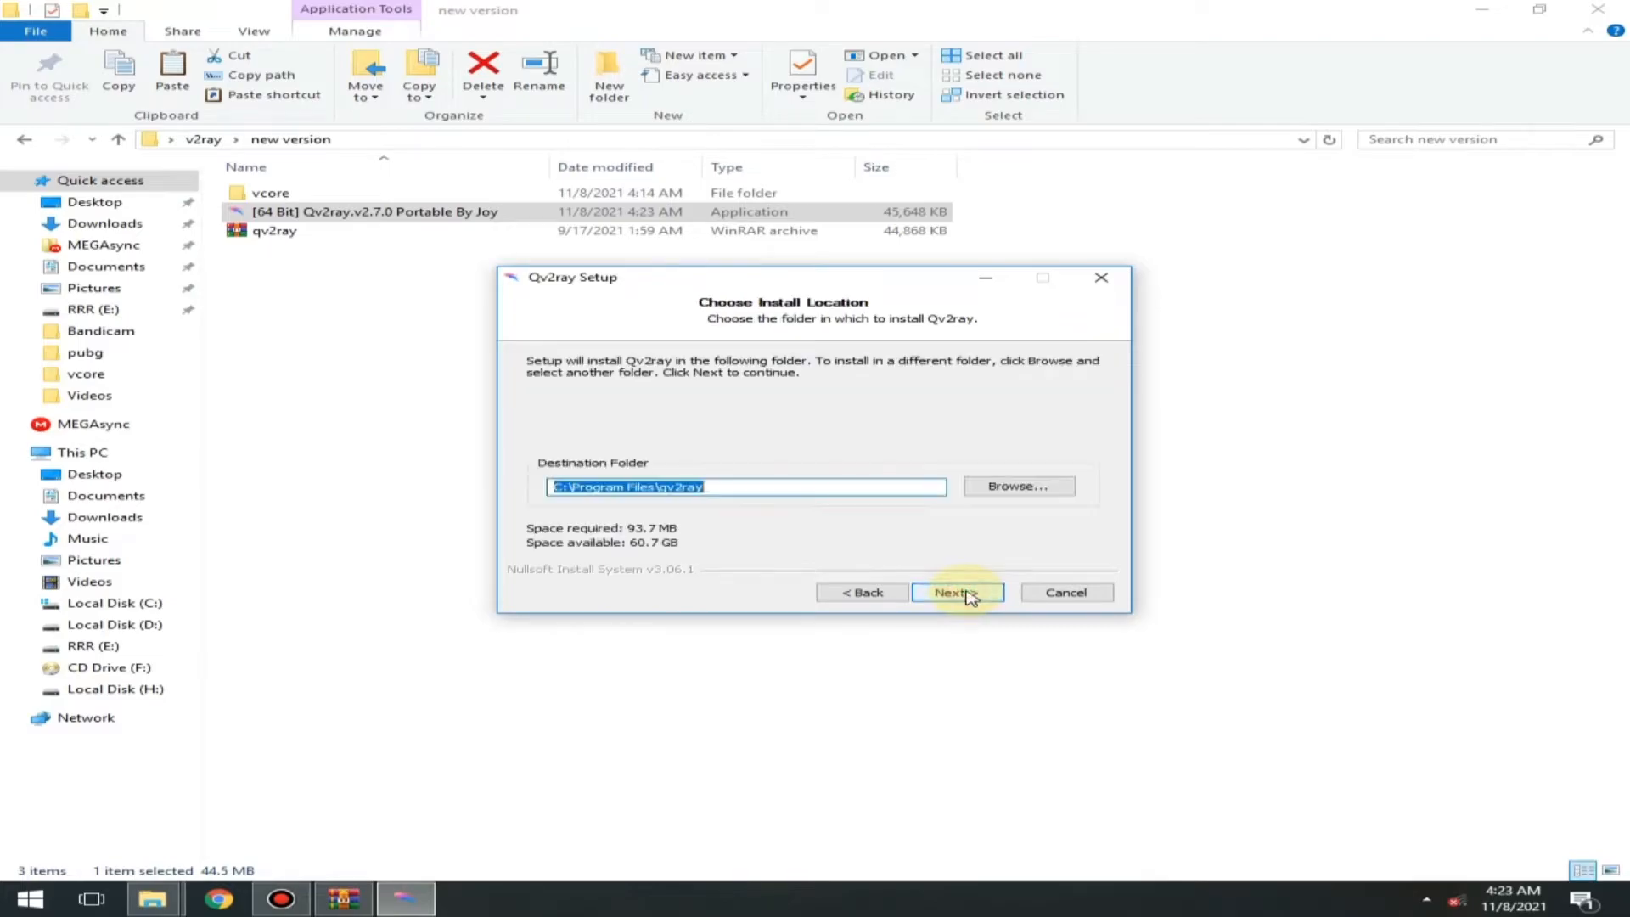
click(980, 594)
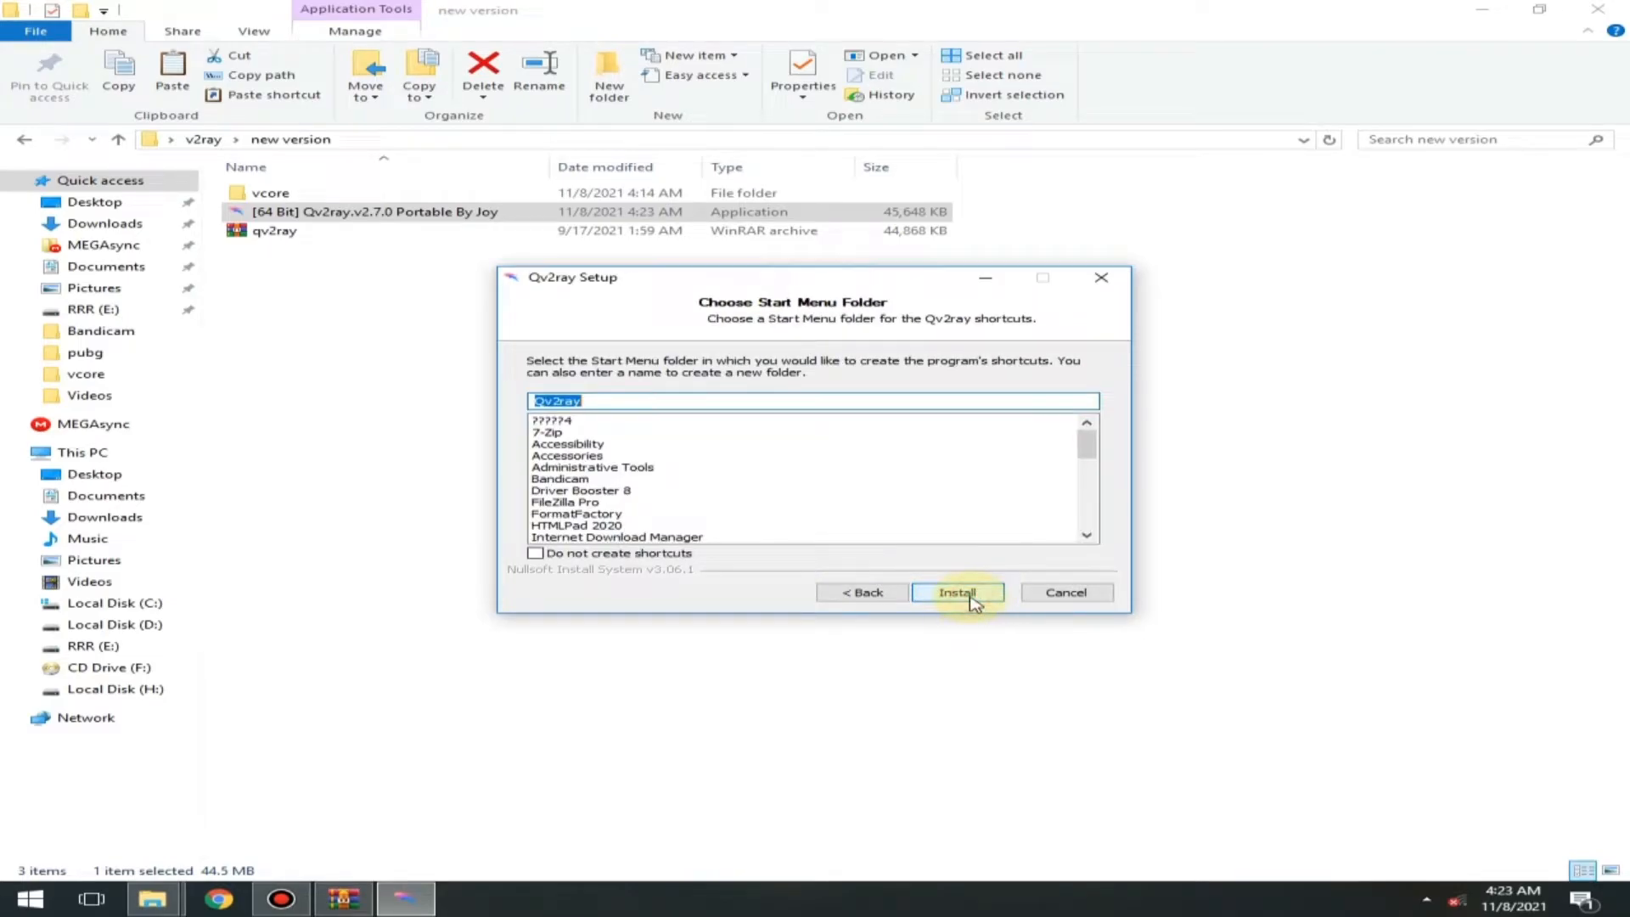
click(972, 596)
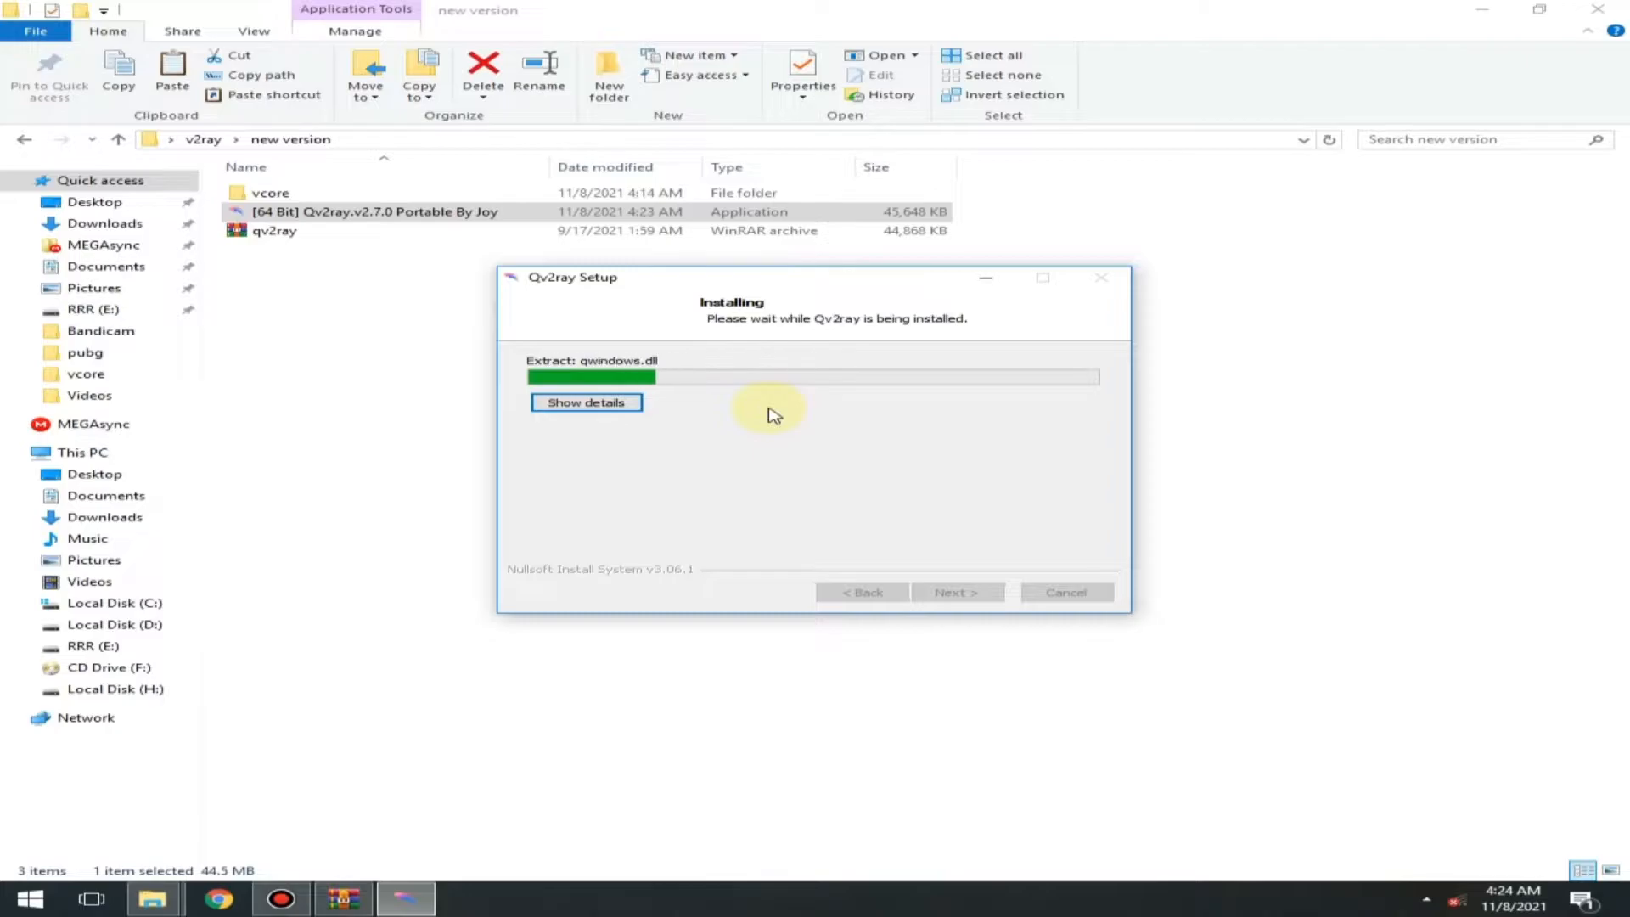
click(944, 587)
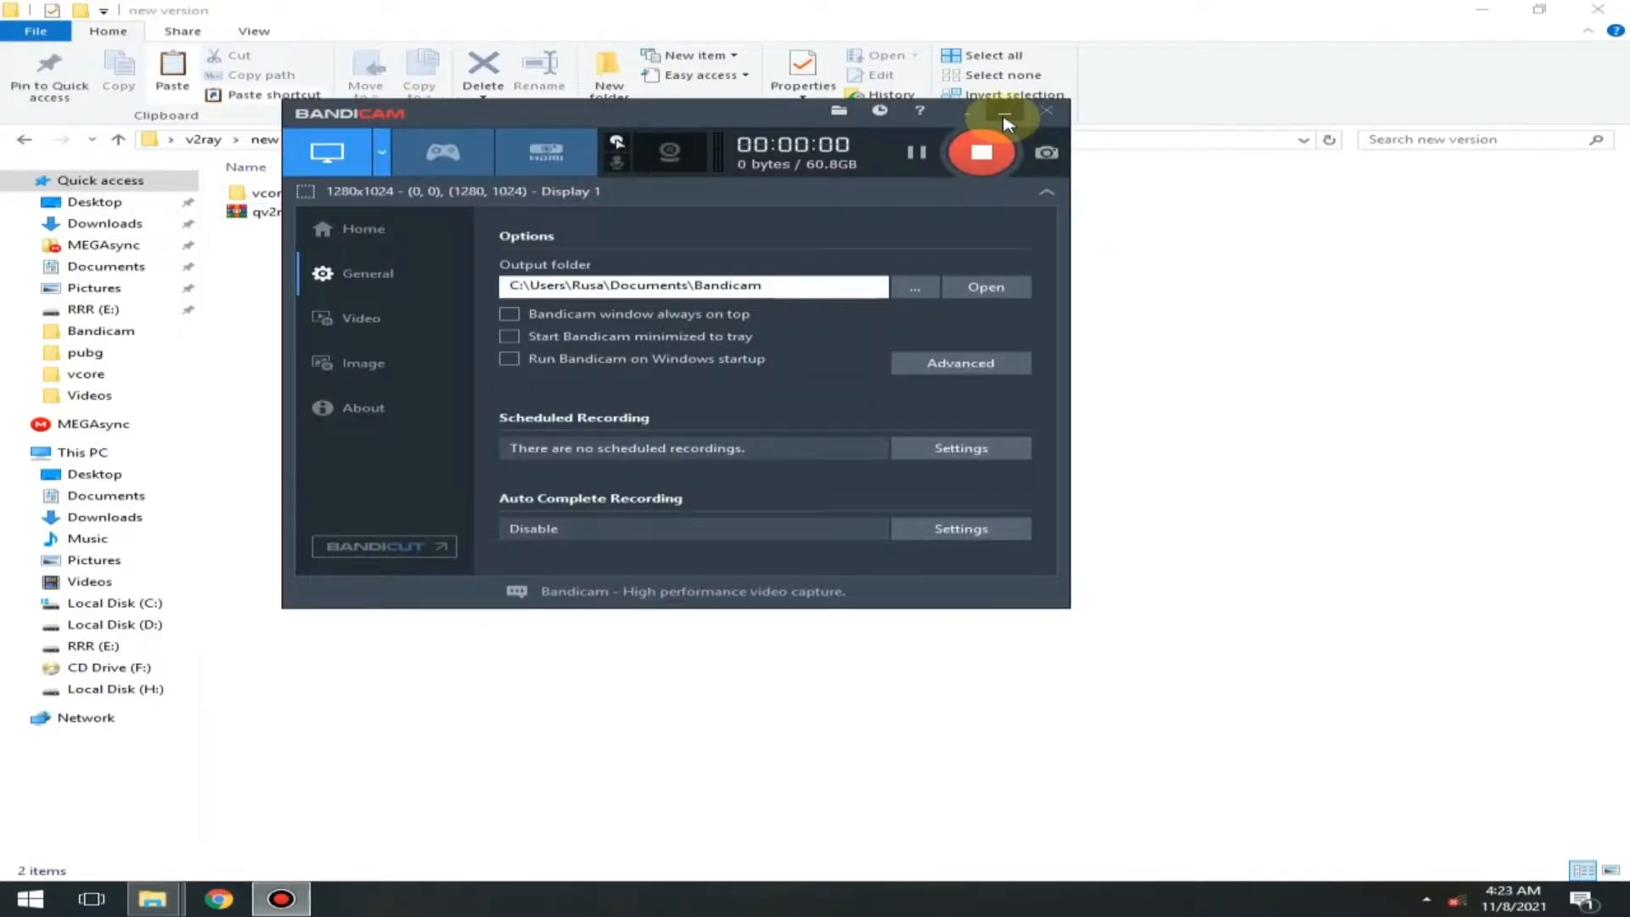
- Extract the 64-bit Qv2ray v2.7.0 Portable application from the qv2ray archive into the new version folder
click(1005, 114)
right_click(764, 441)
click(900, 512)
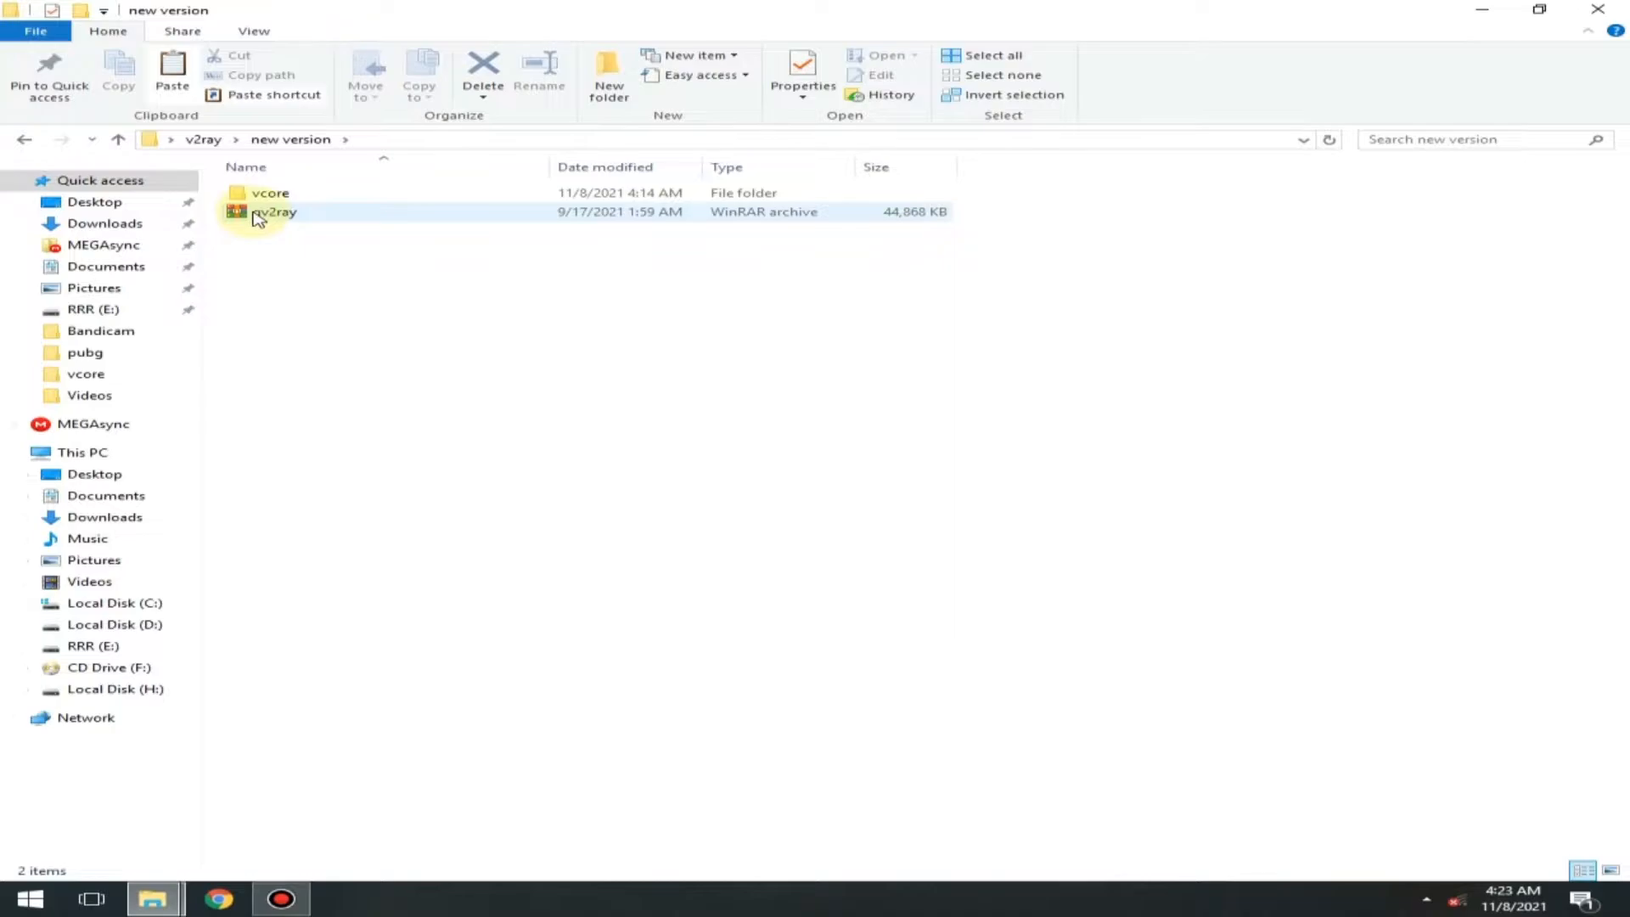
double_click(285, 214)
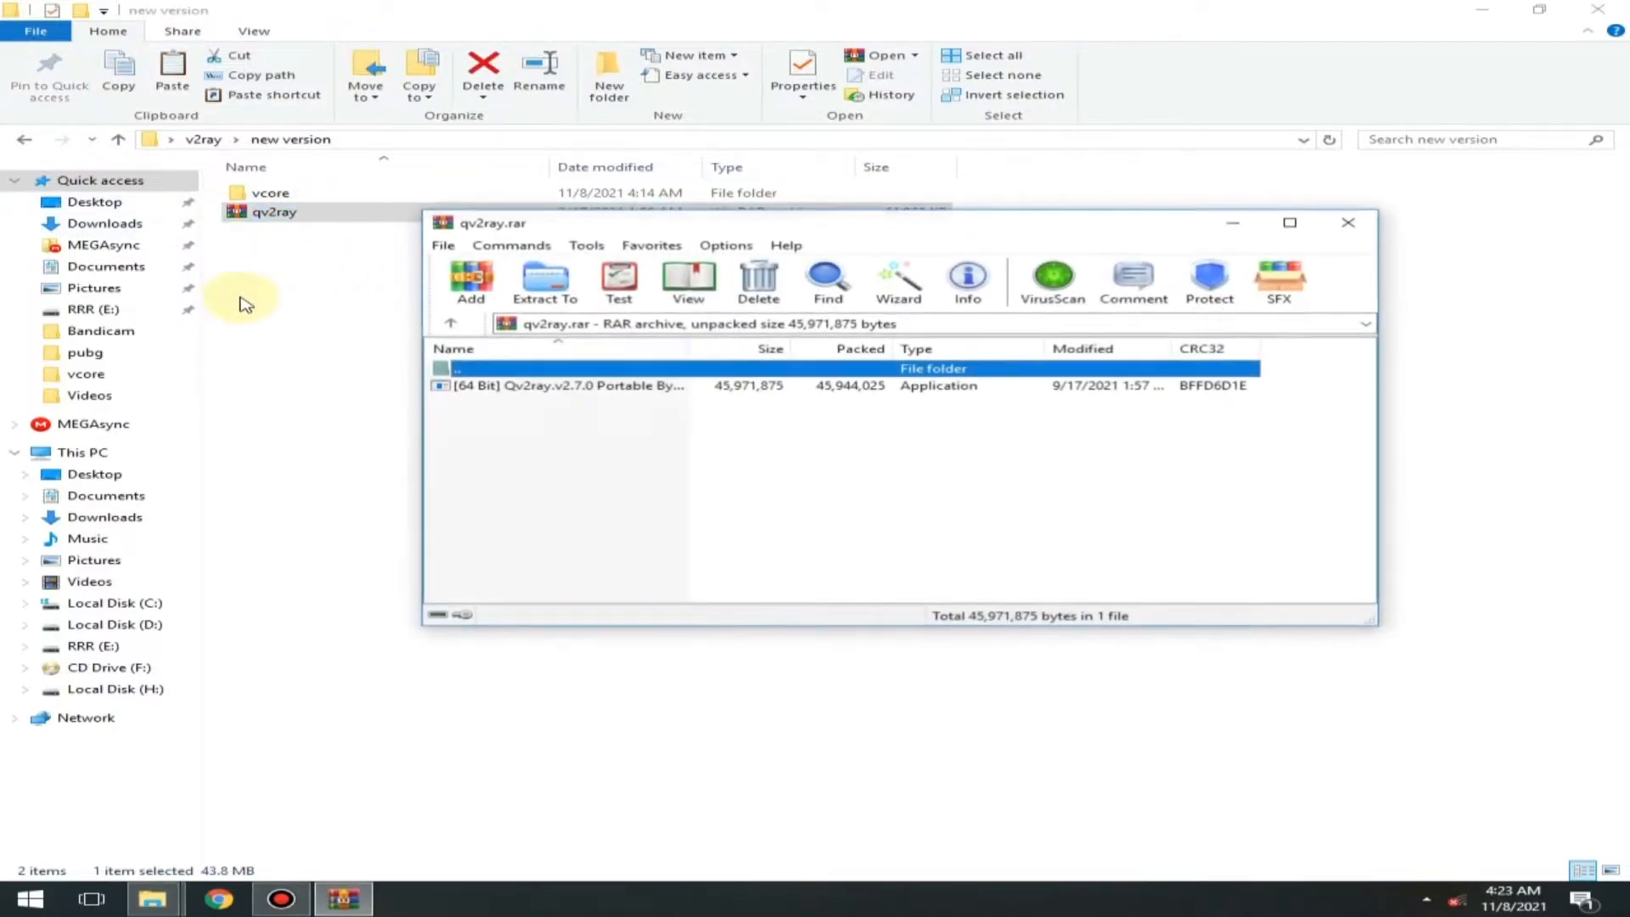
drag(484, 392, 338, 285)
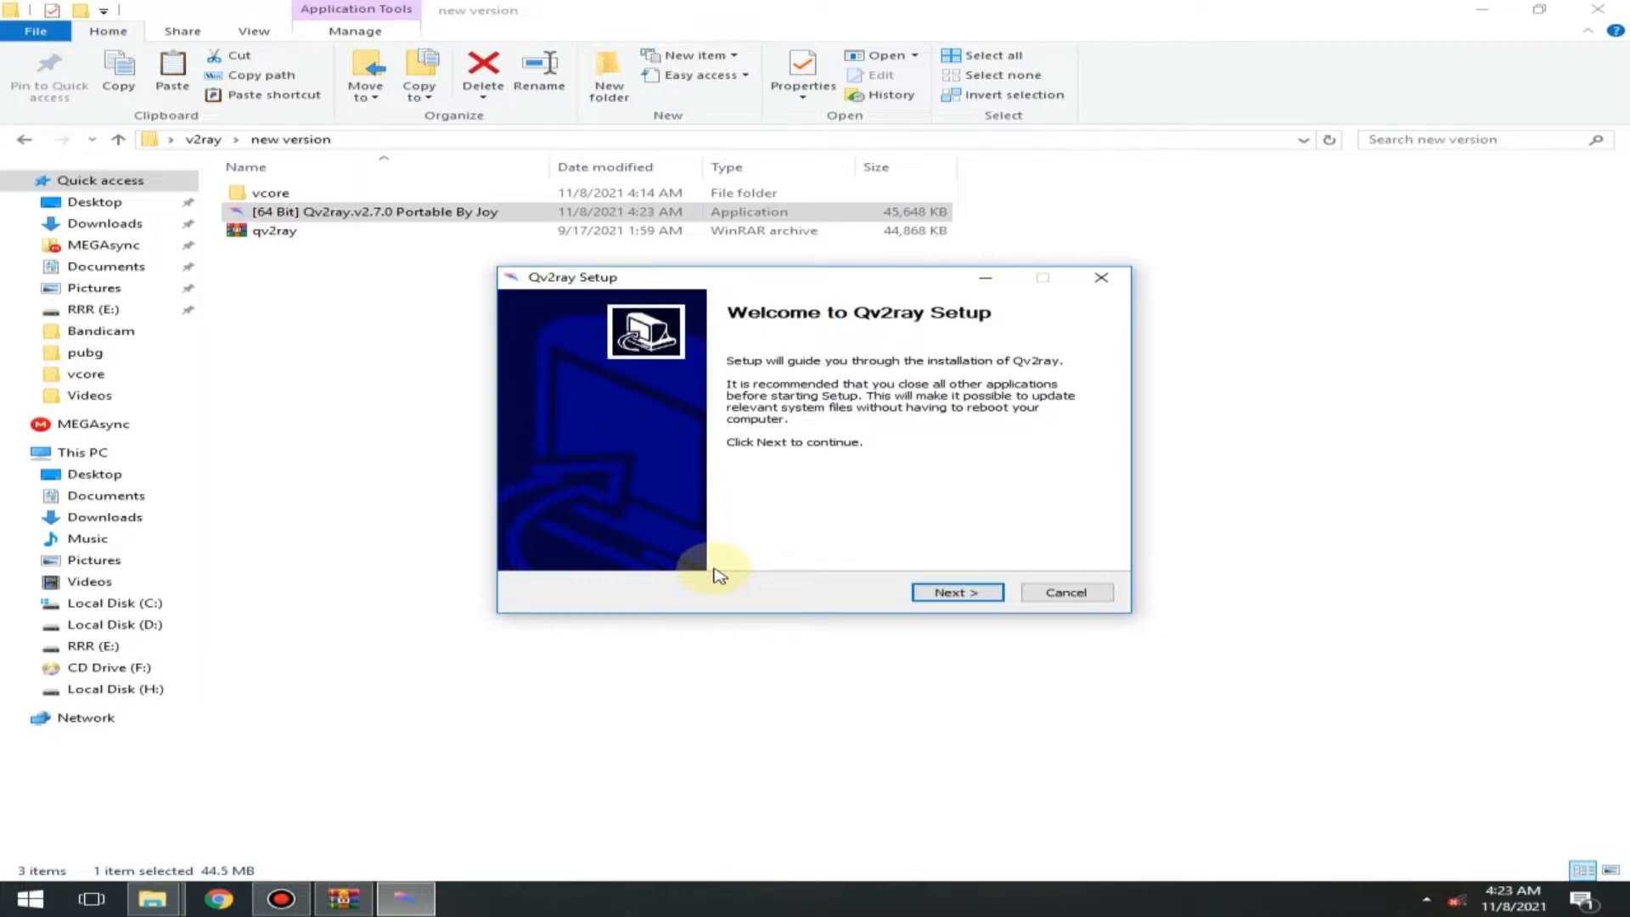
- Complete the Qv2ray setup wizard with its default install location and Start menu folder, and close it when finished
click(954, 592)
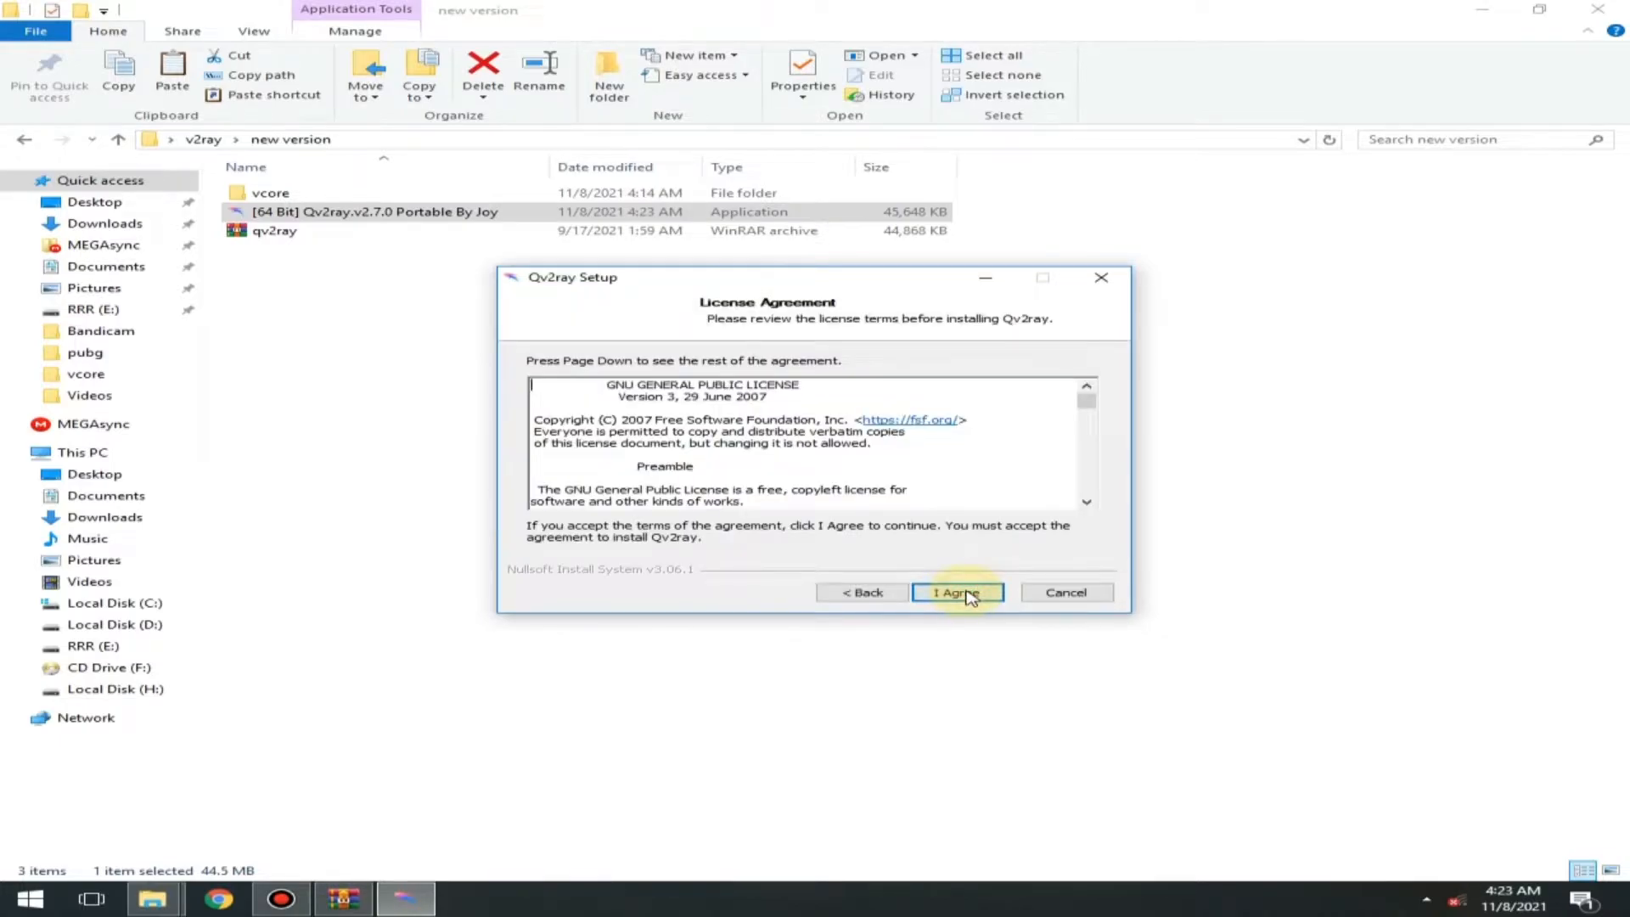
click(966, 592)
click(976, 600)
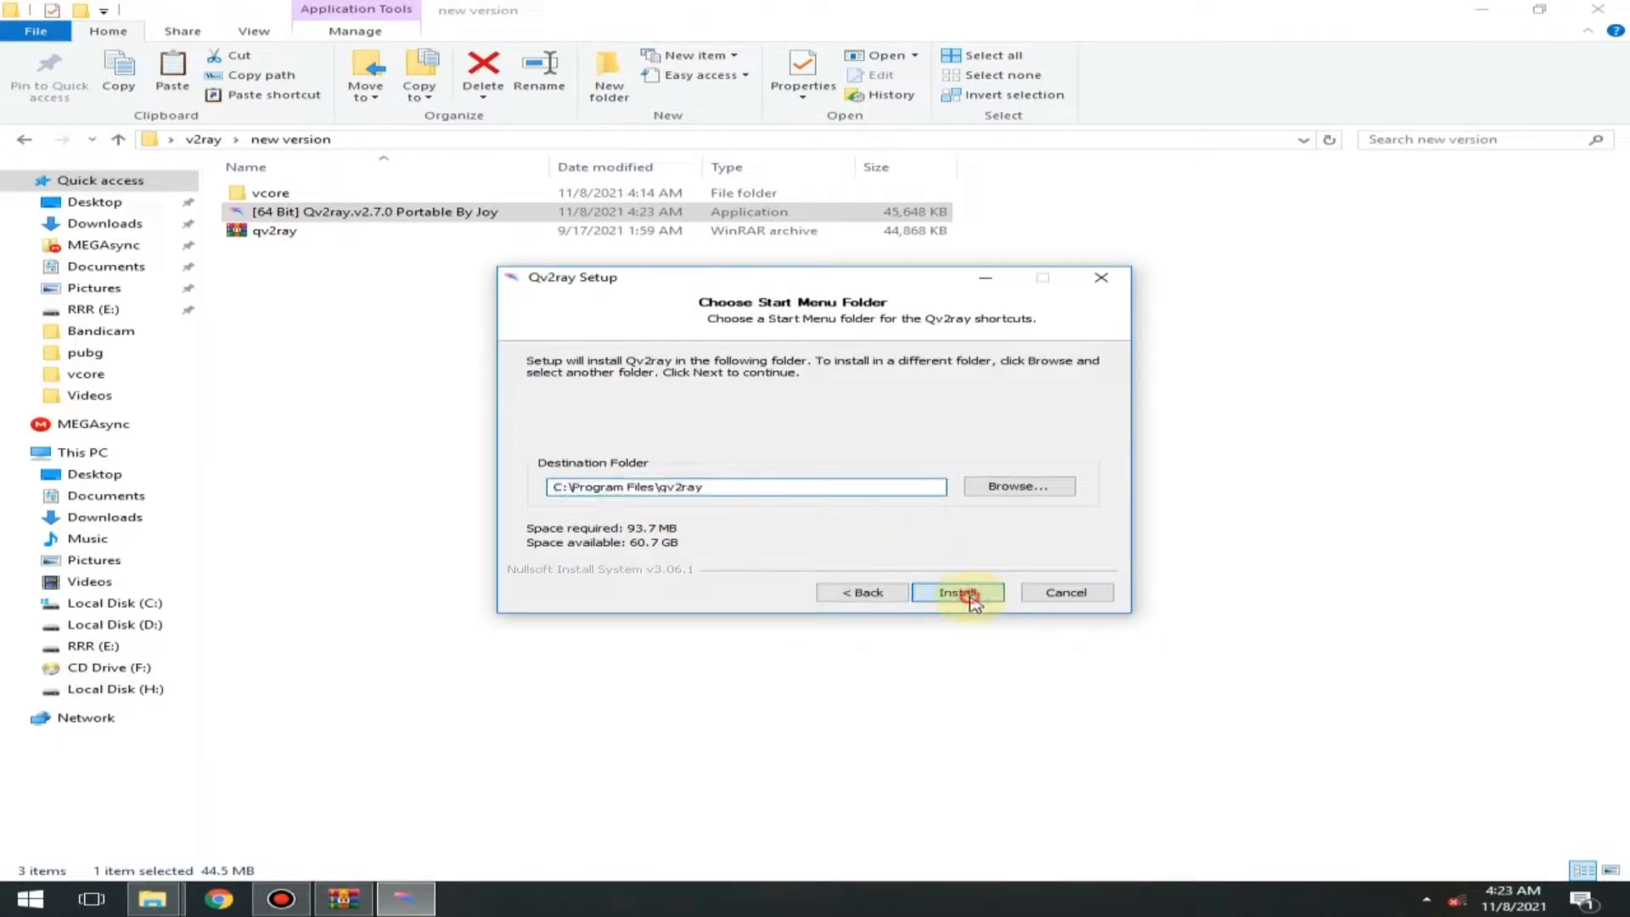
click(966, 593)
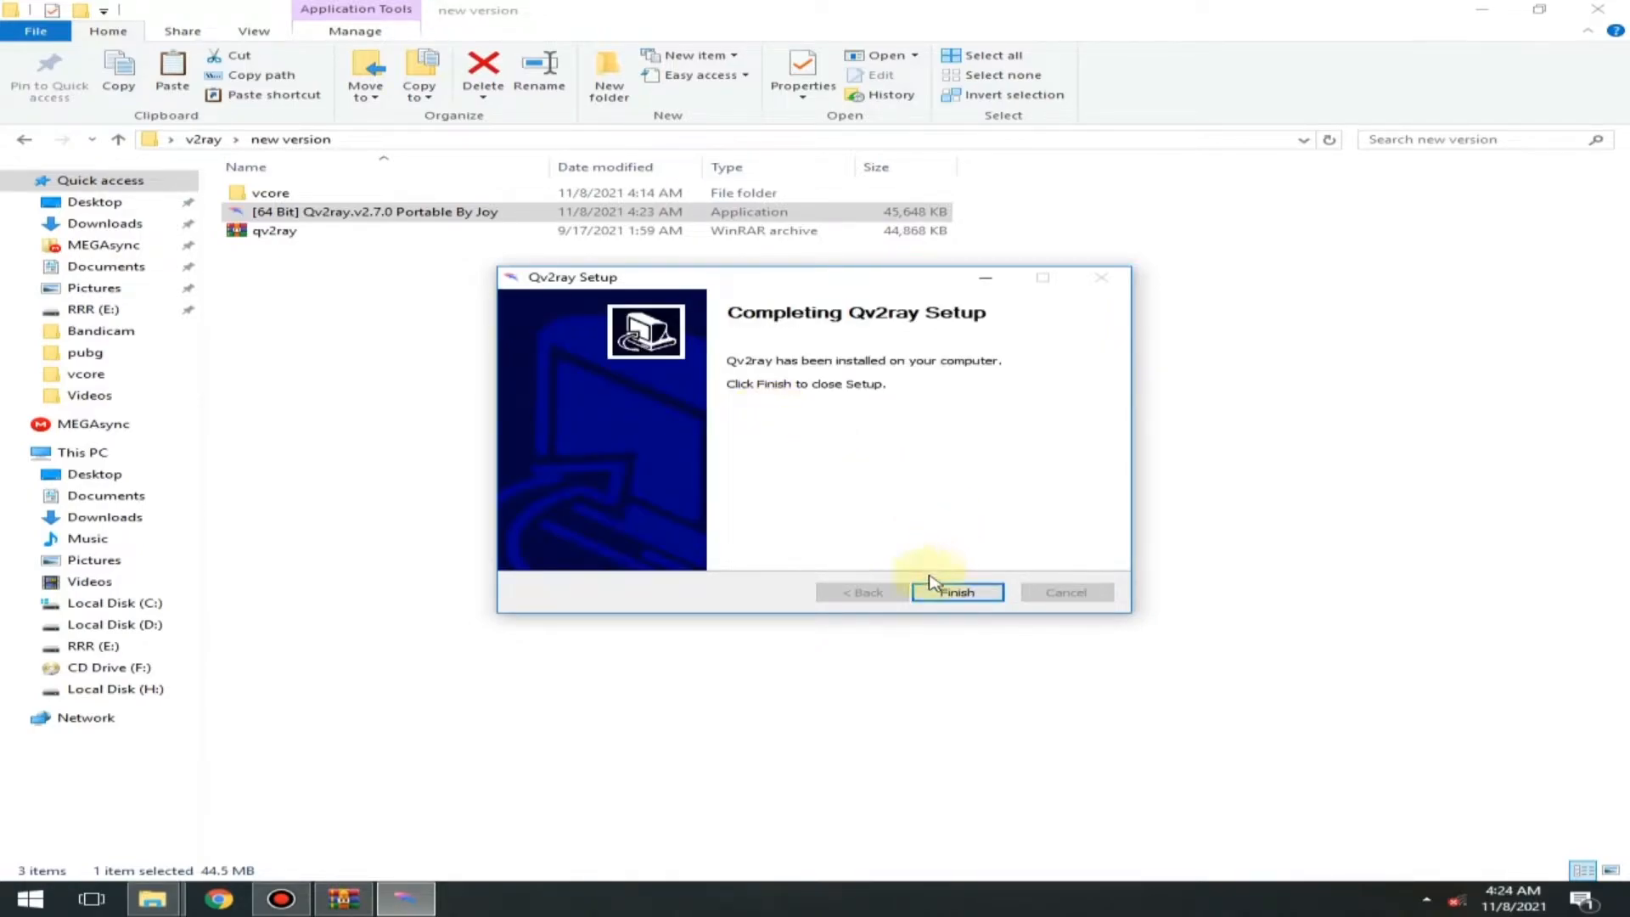
click(943, 587)
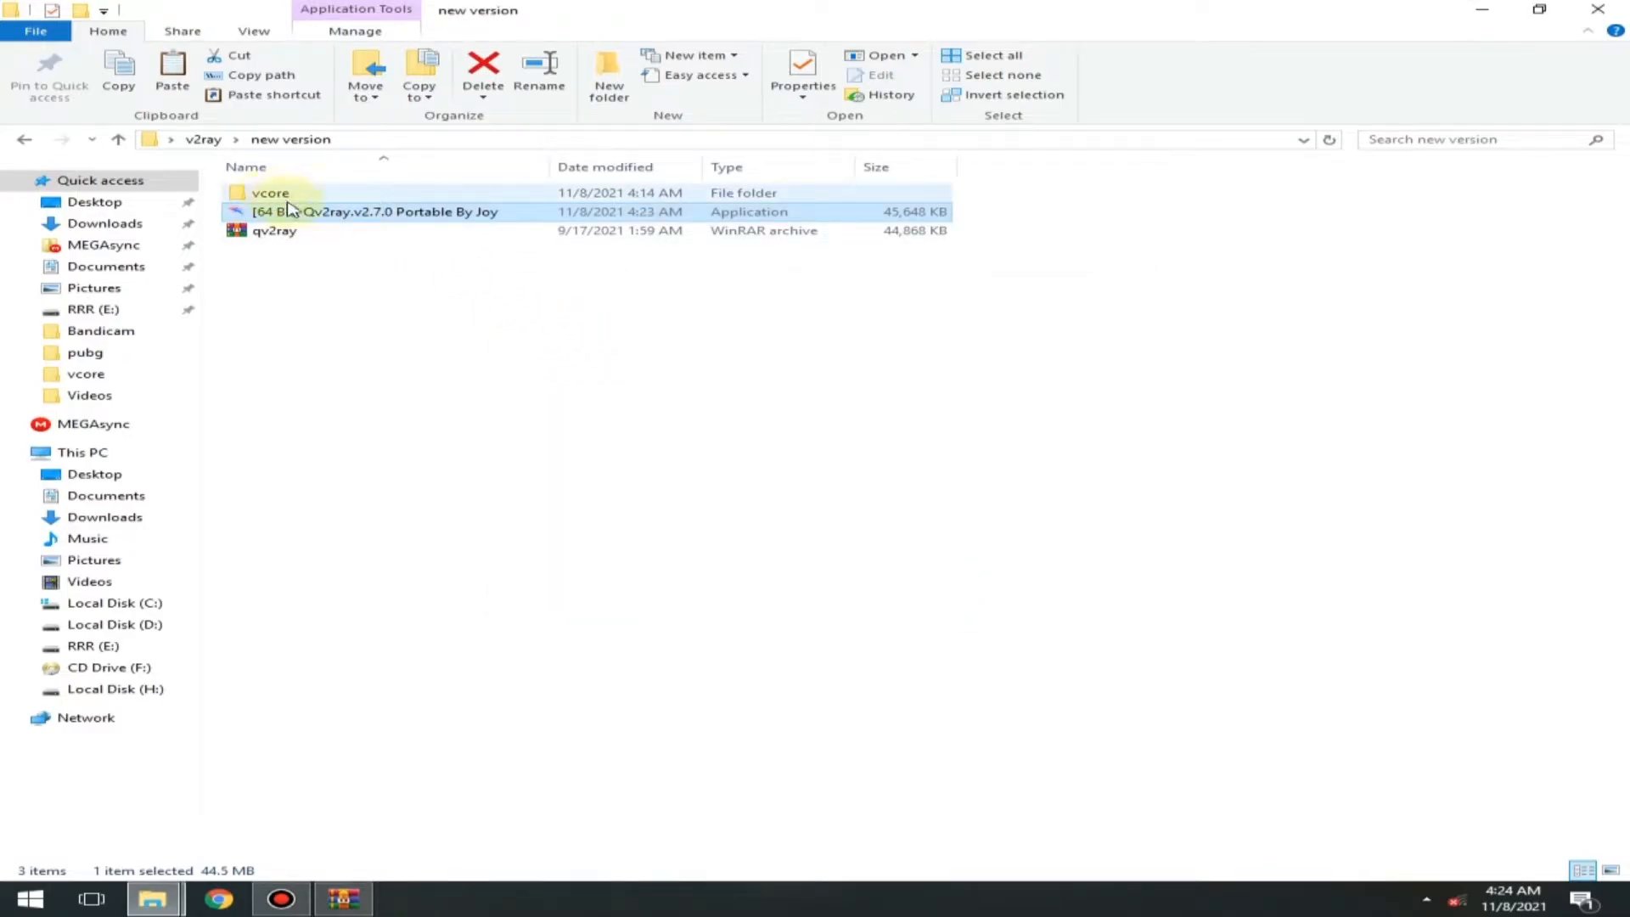
- Minimise the new version folder window and close the qv2ray archive window to clear the desktop
click(1481, 12)
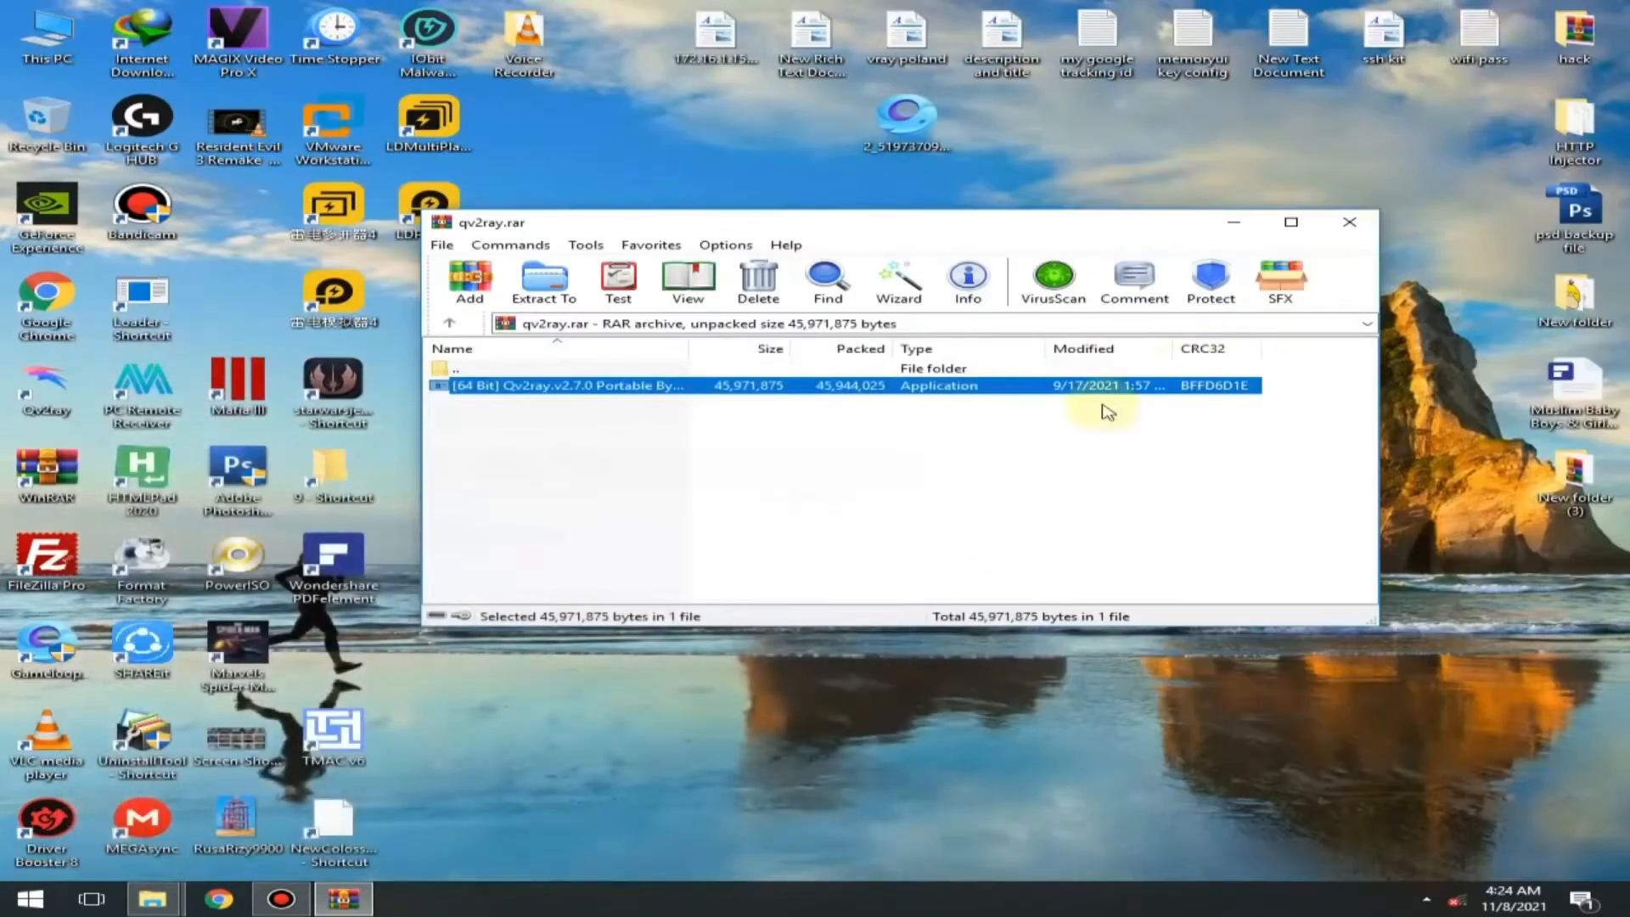
right_click(961, 194)
click(1048, 248)
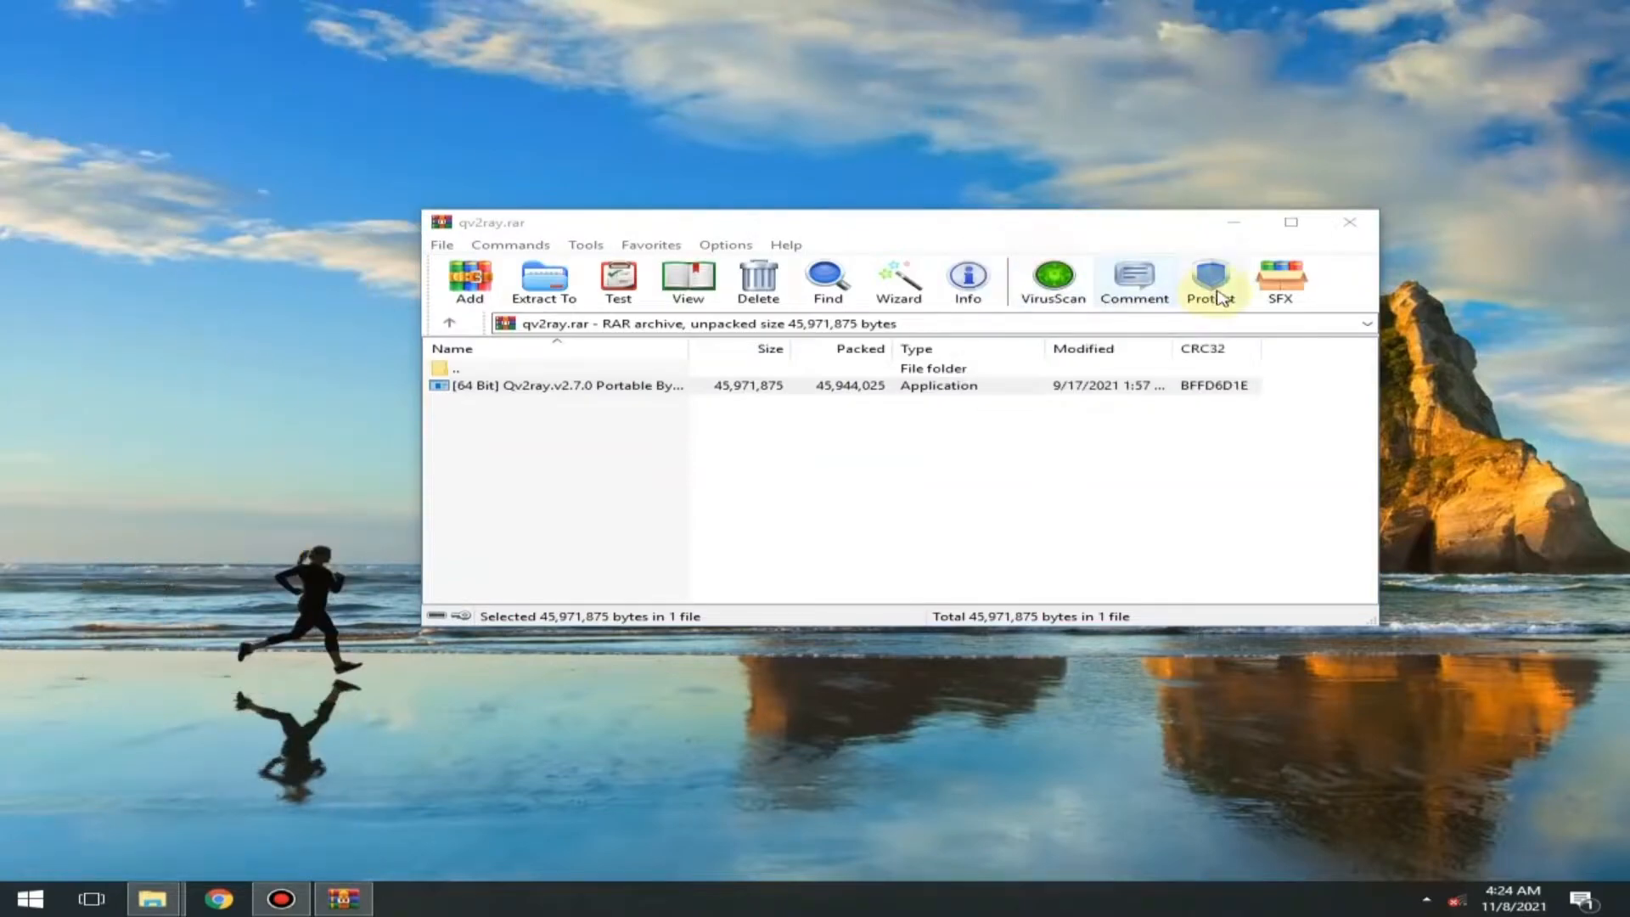
click(1349, 221)
click(1427, 899)
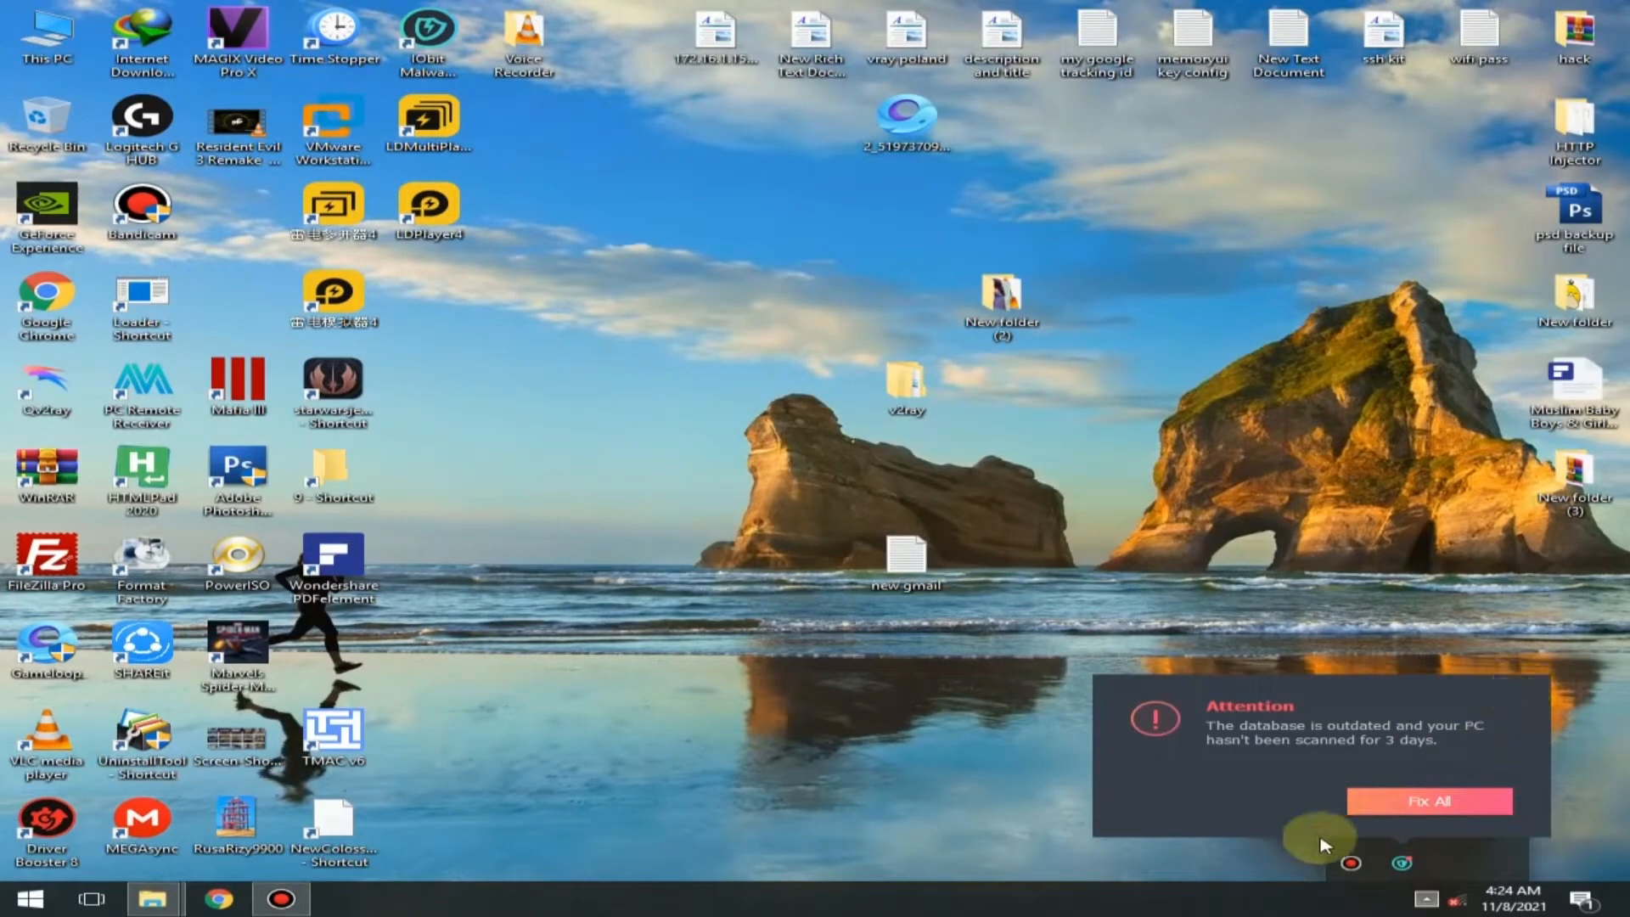
click(1427, 898)
click(1428, 899)
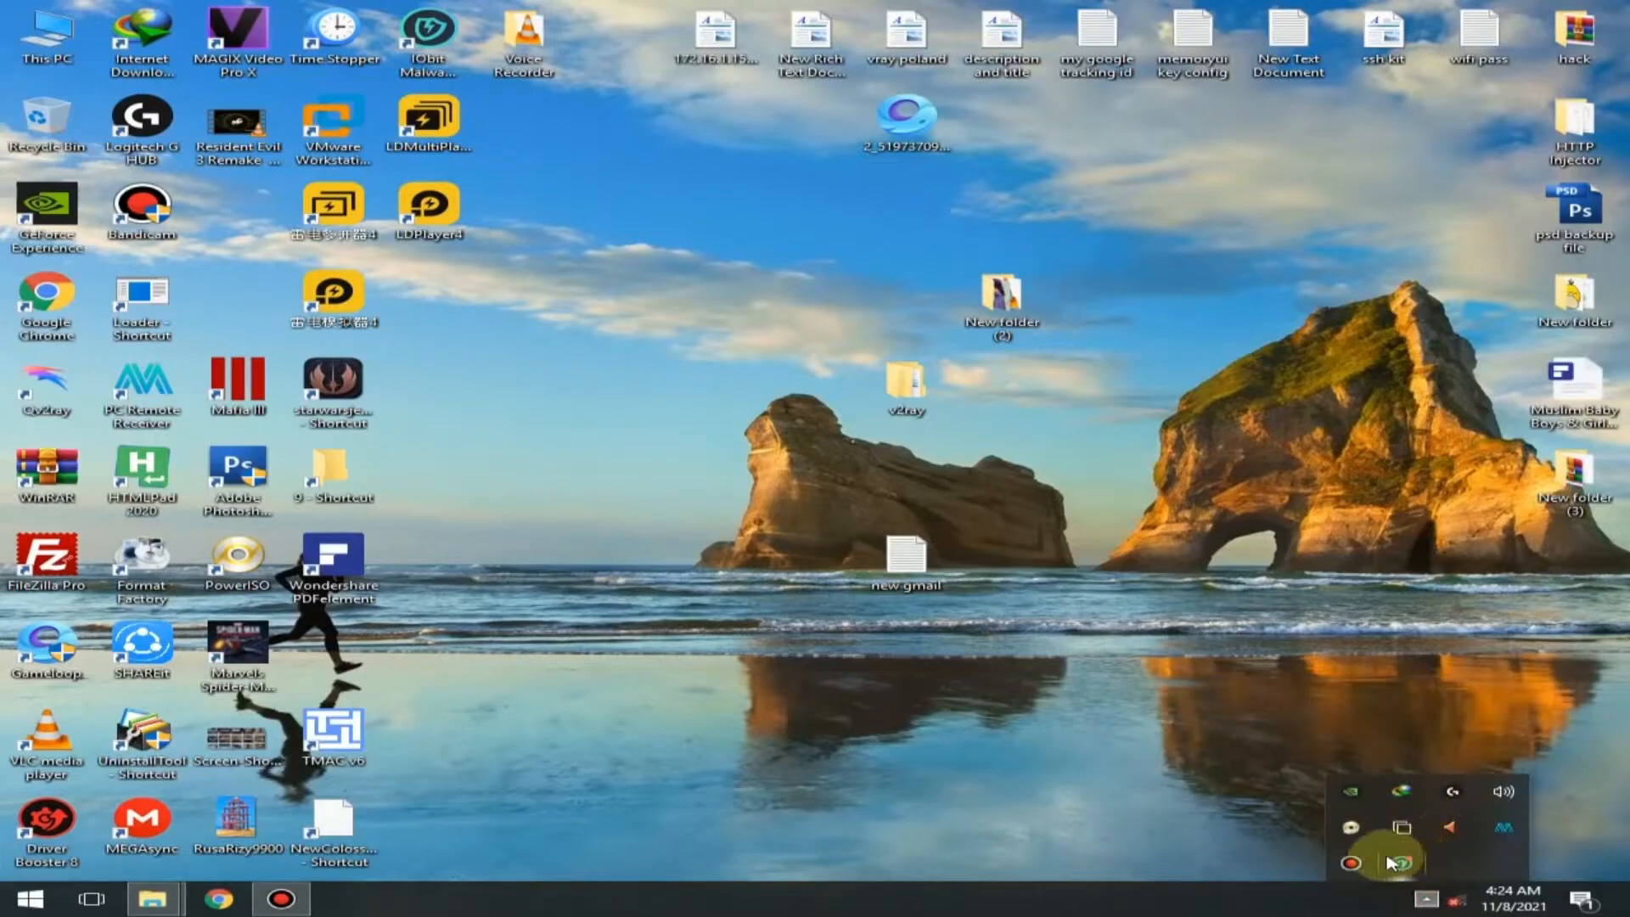
click(1392, 863)
- Move the Qv2ray desktop shortcut away from the other icons to an empty area of the desktop
drag(25, 393, 711, 228)
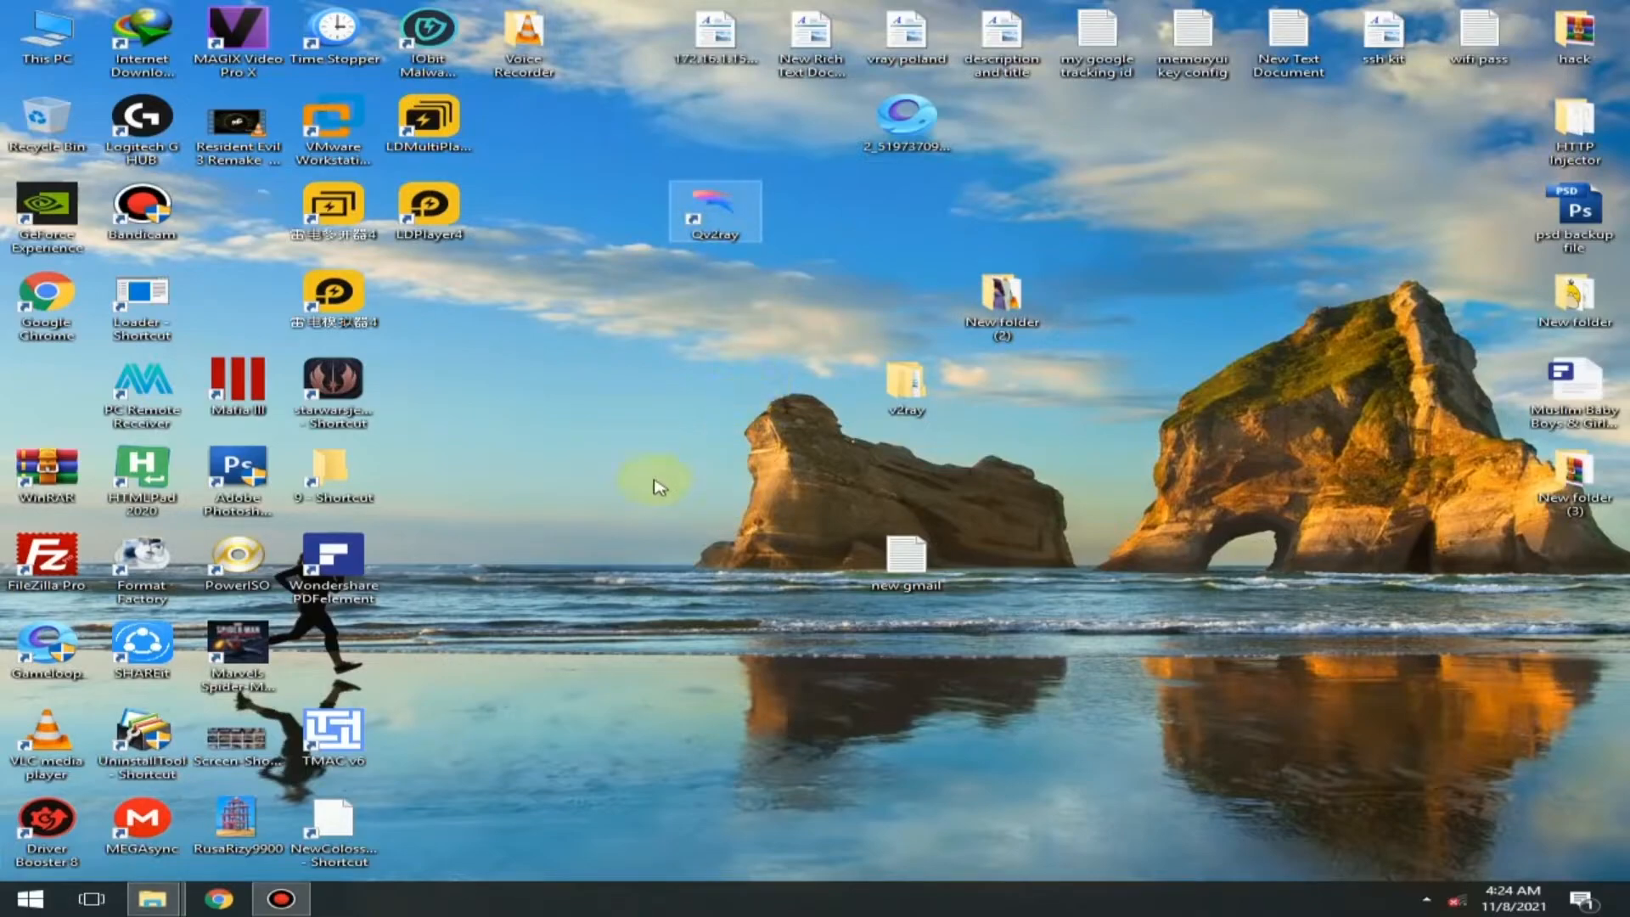
right_click(630, 452)
click(674, 510)
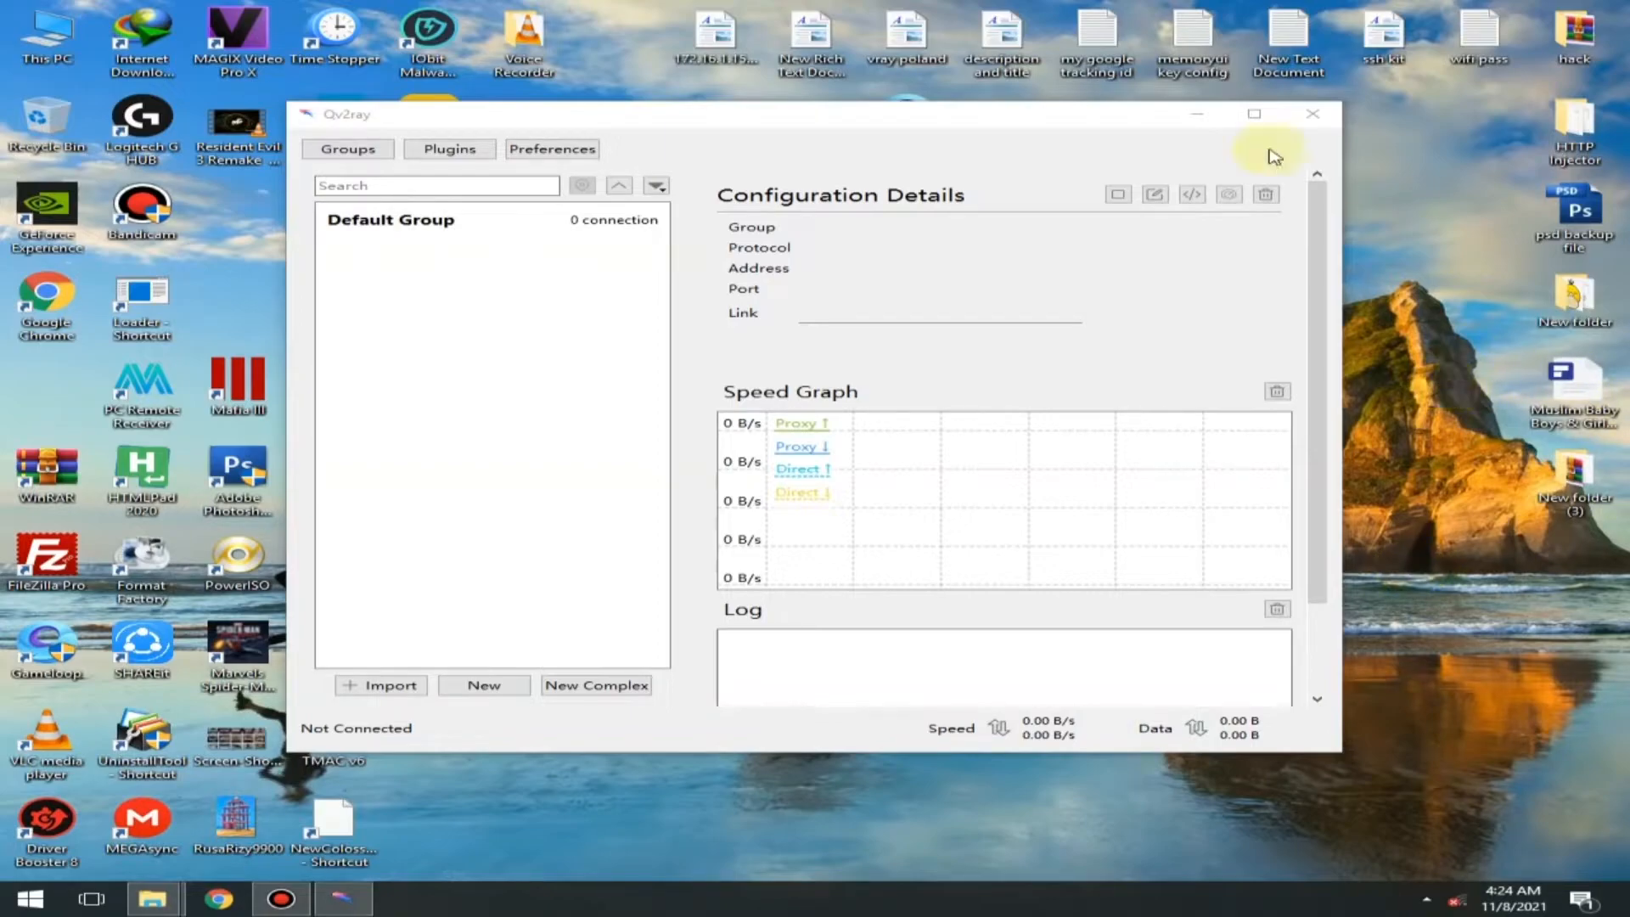
- Open the vray poland document, copy its last vmess link in full and minimise the document
double_click(924, 37)
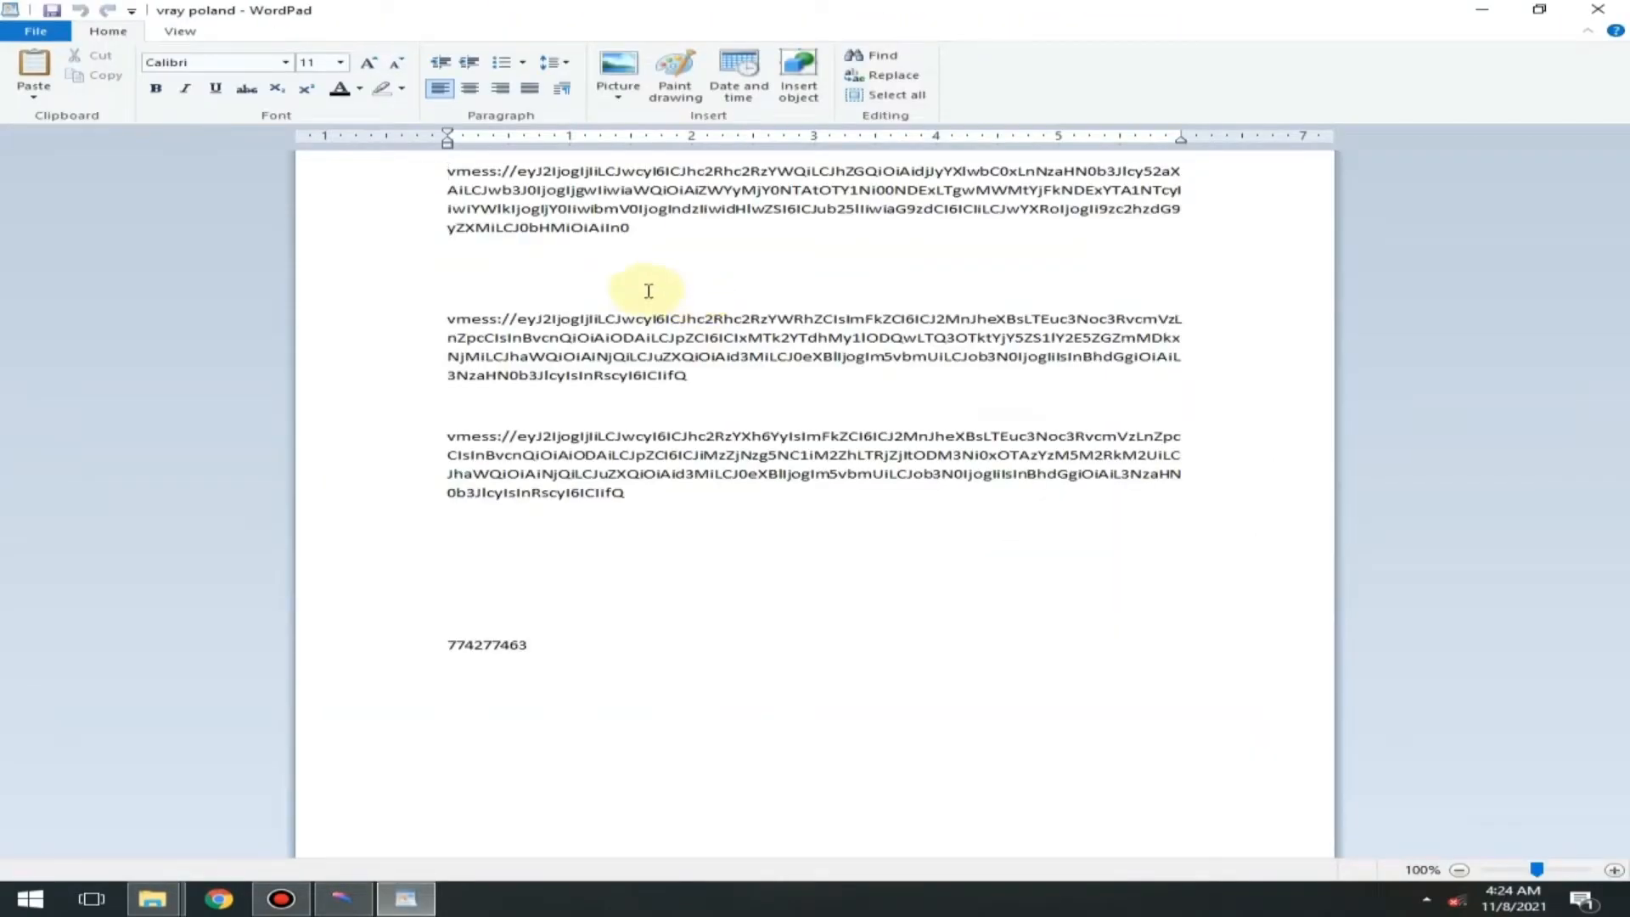
triple_click(641, 498)
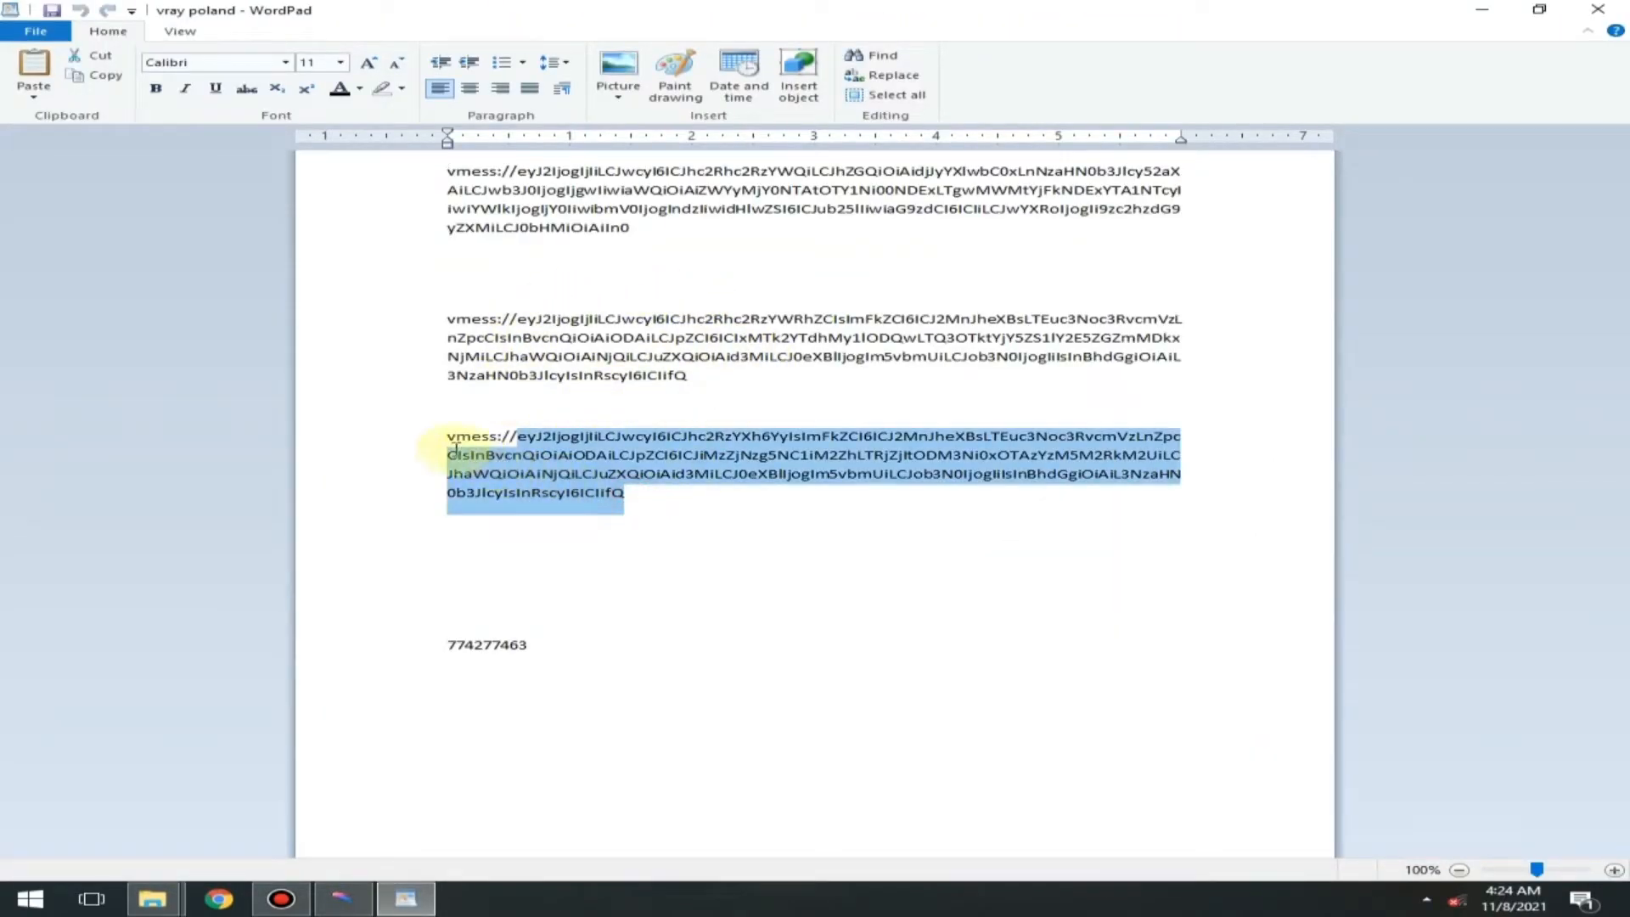
right_click(485, 439)
click(547, 470)
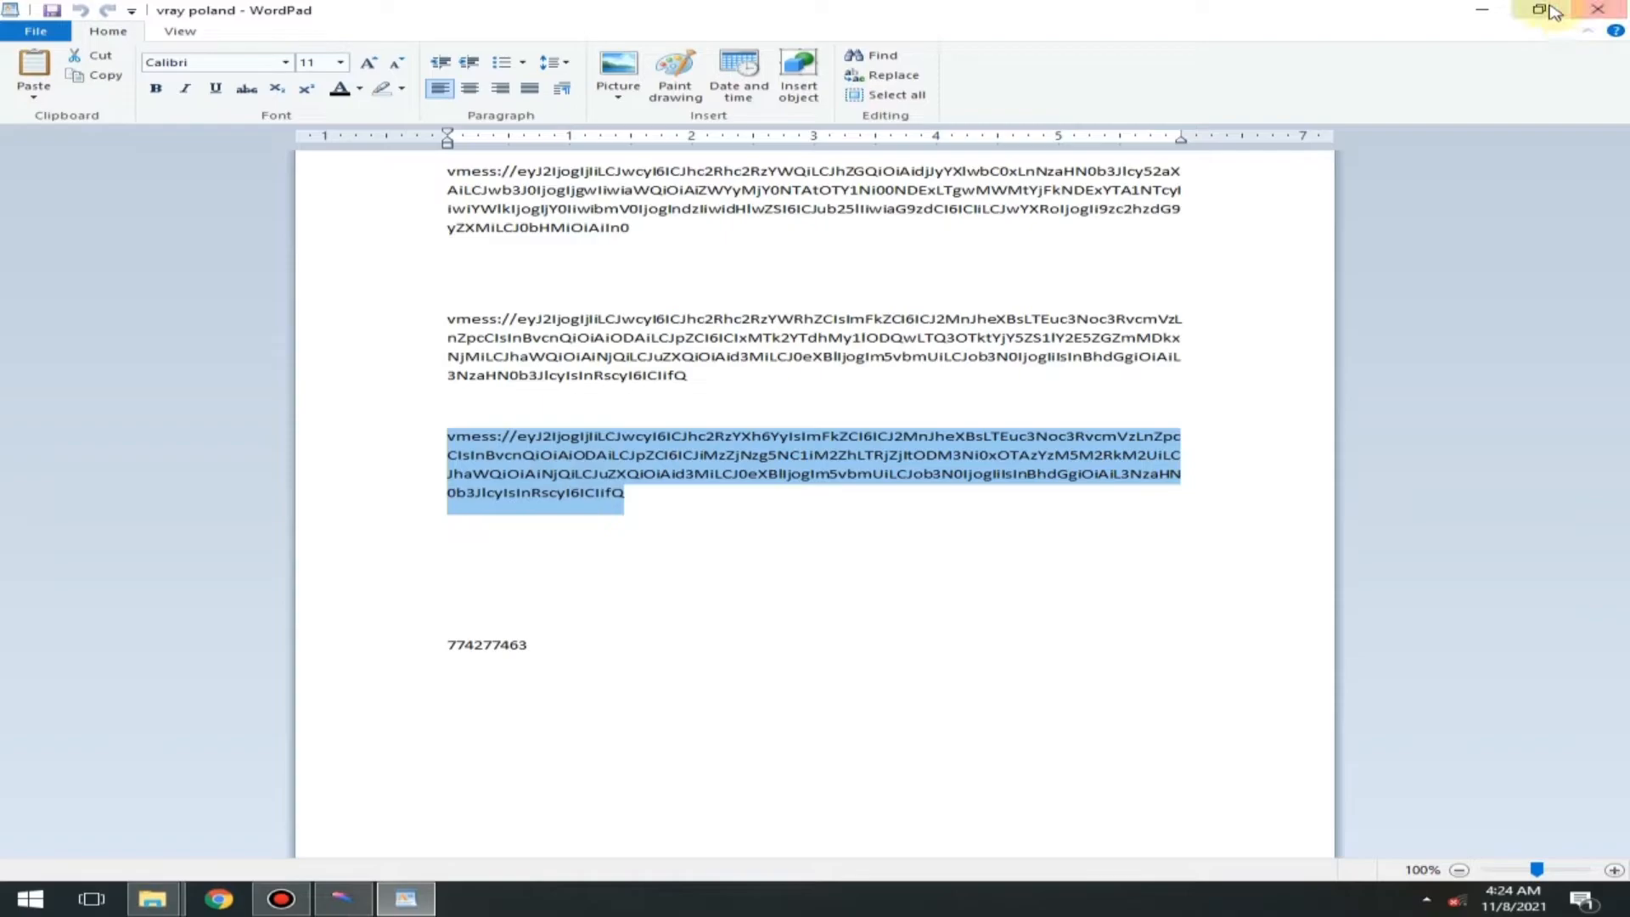
click(1481, 10)
- Import a connection into Qv2ray's Default Group by pasting the copied vmess link as the share link
right_click(328, 226)
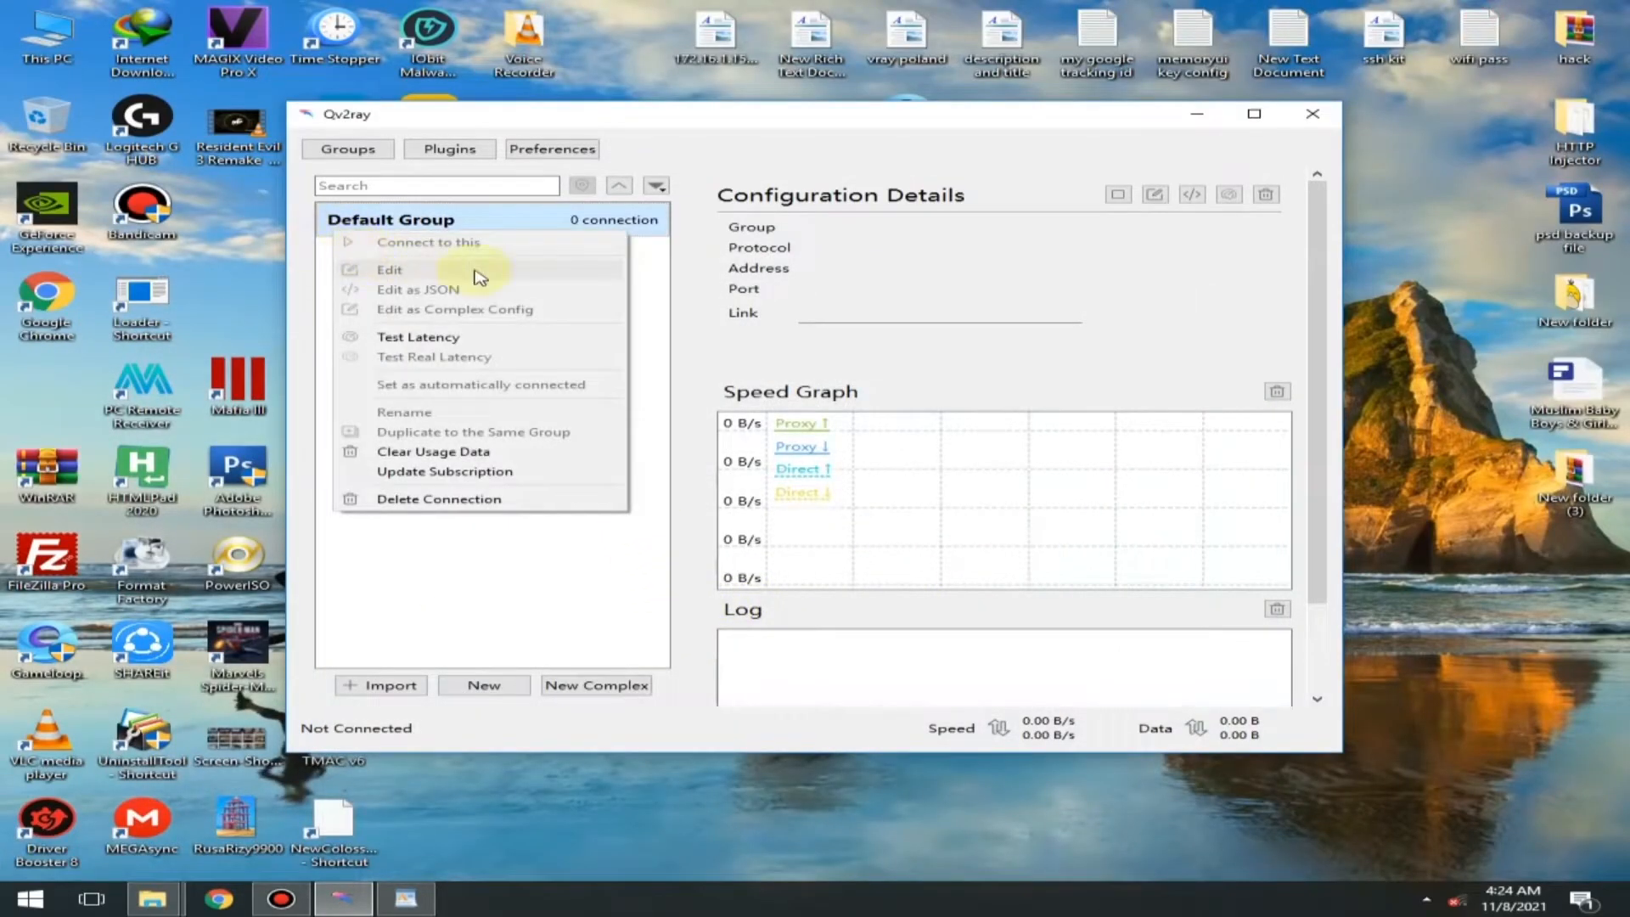
click(654, 320)
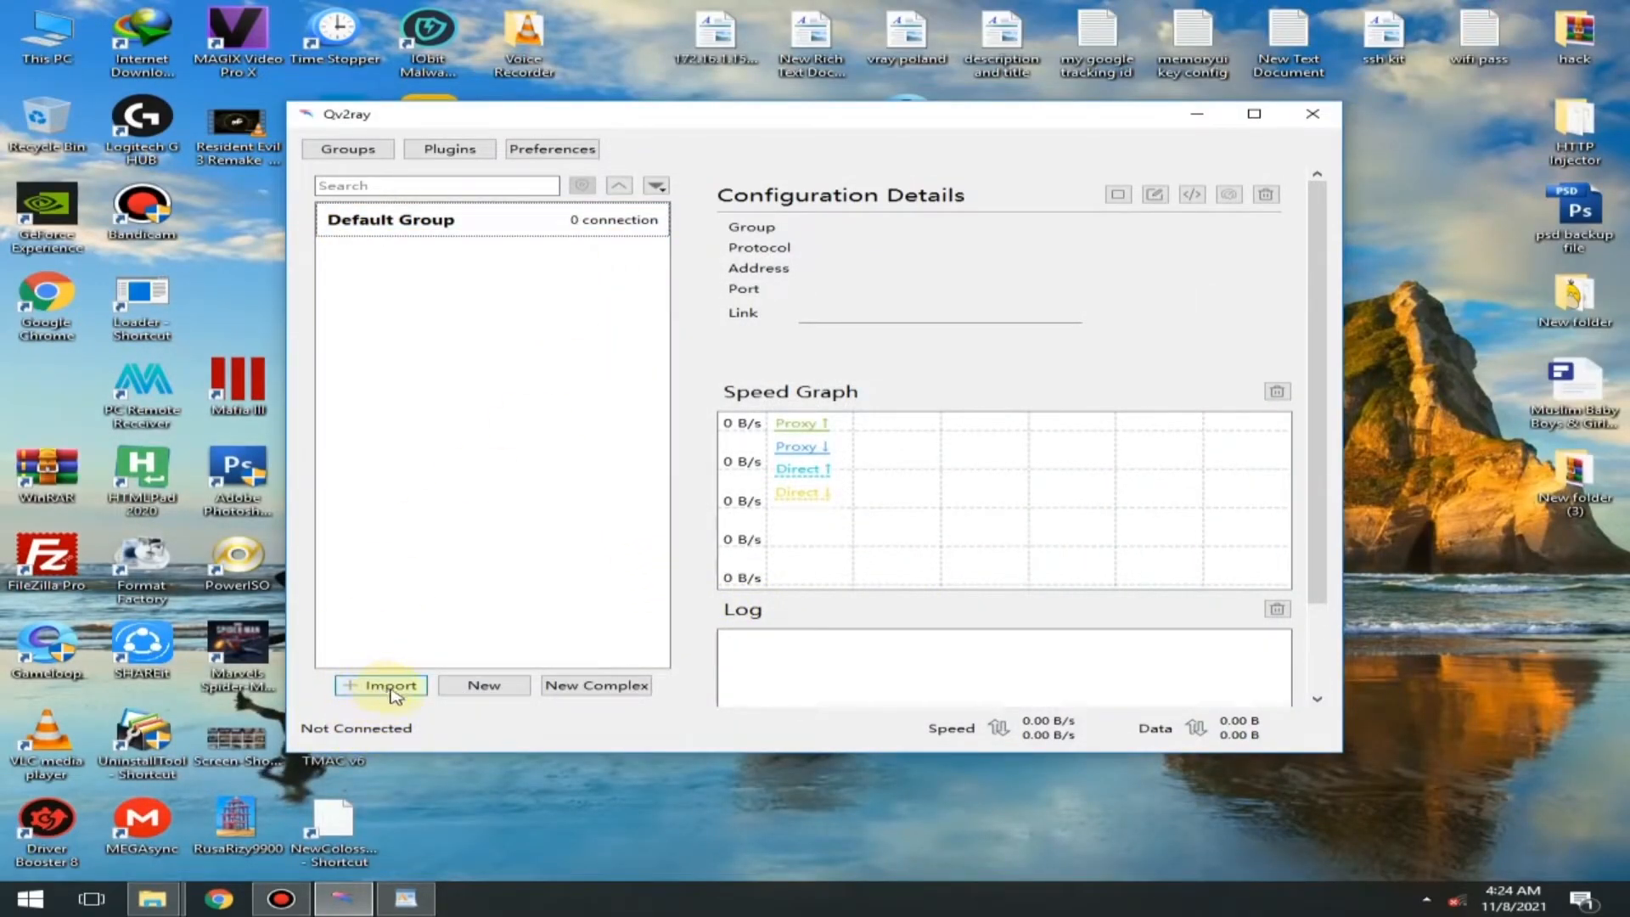
click(386, 689)
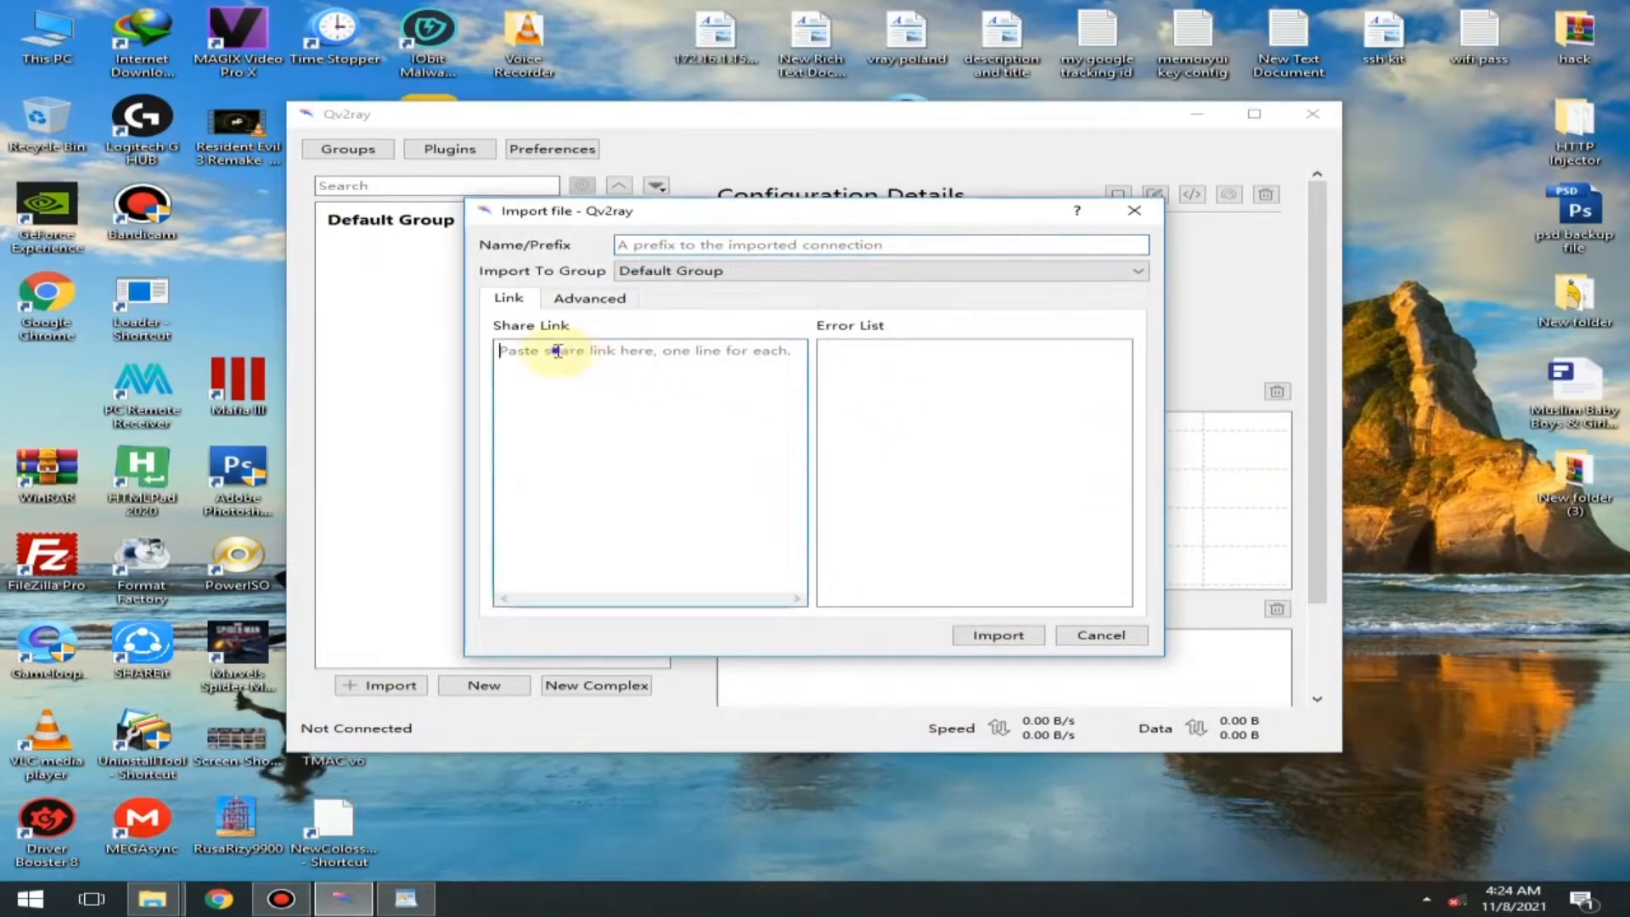
right_click(557, 355)
click(618, 450)
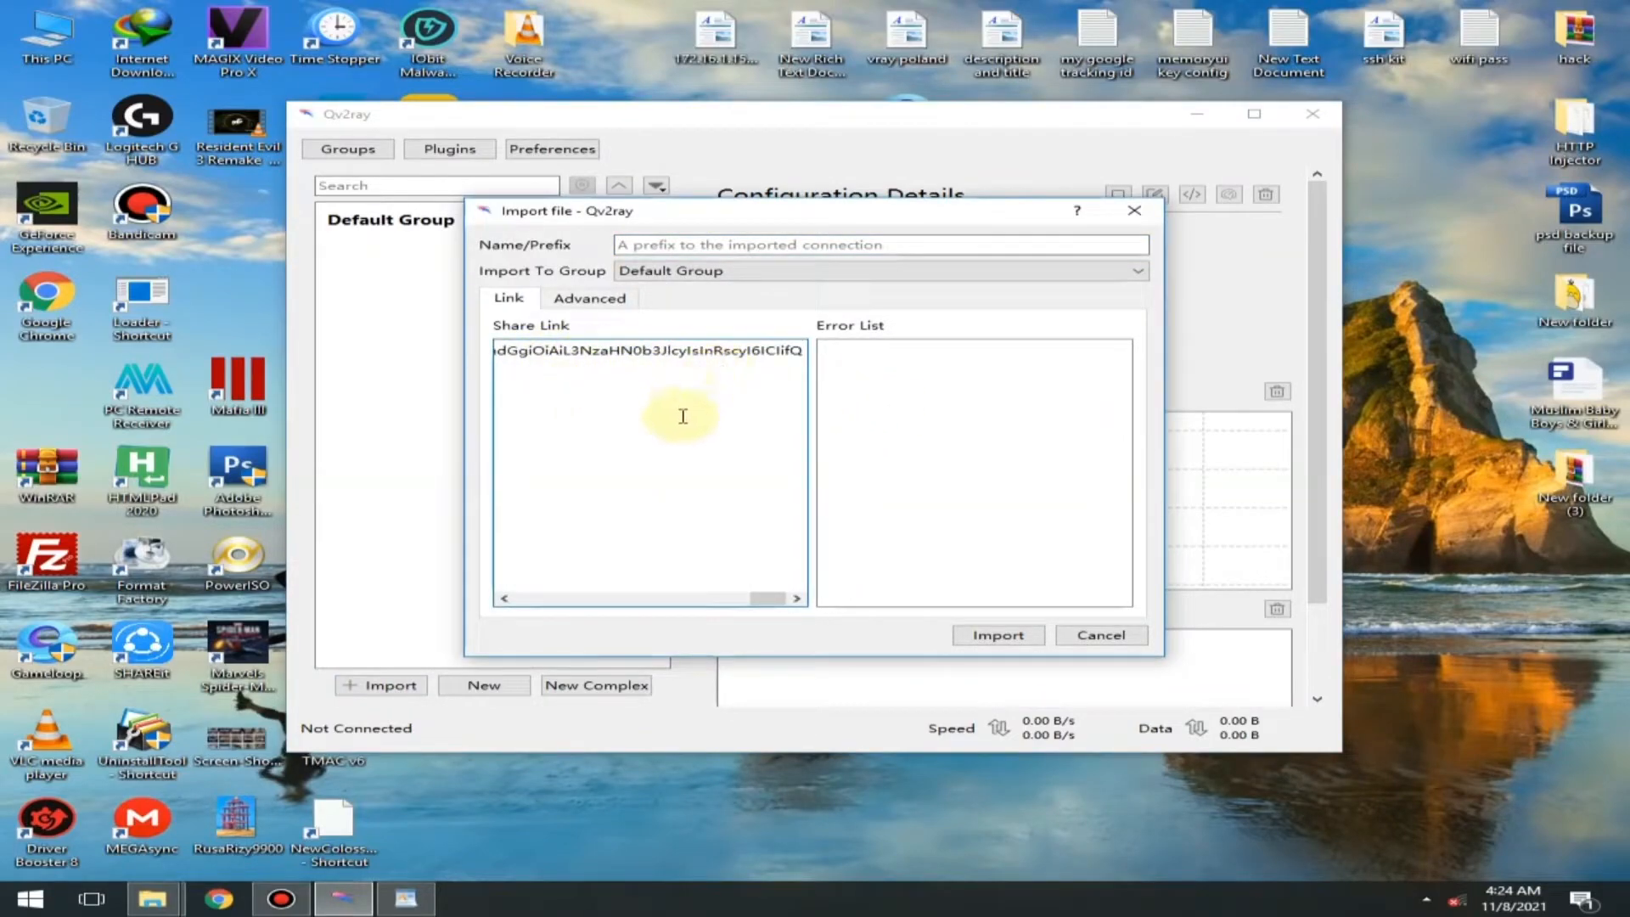
click(996, 636)
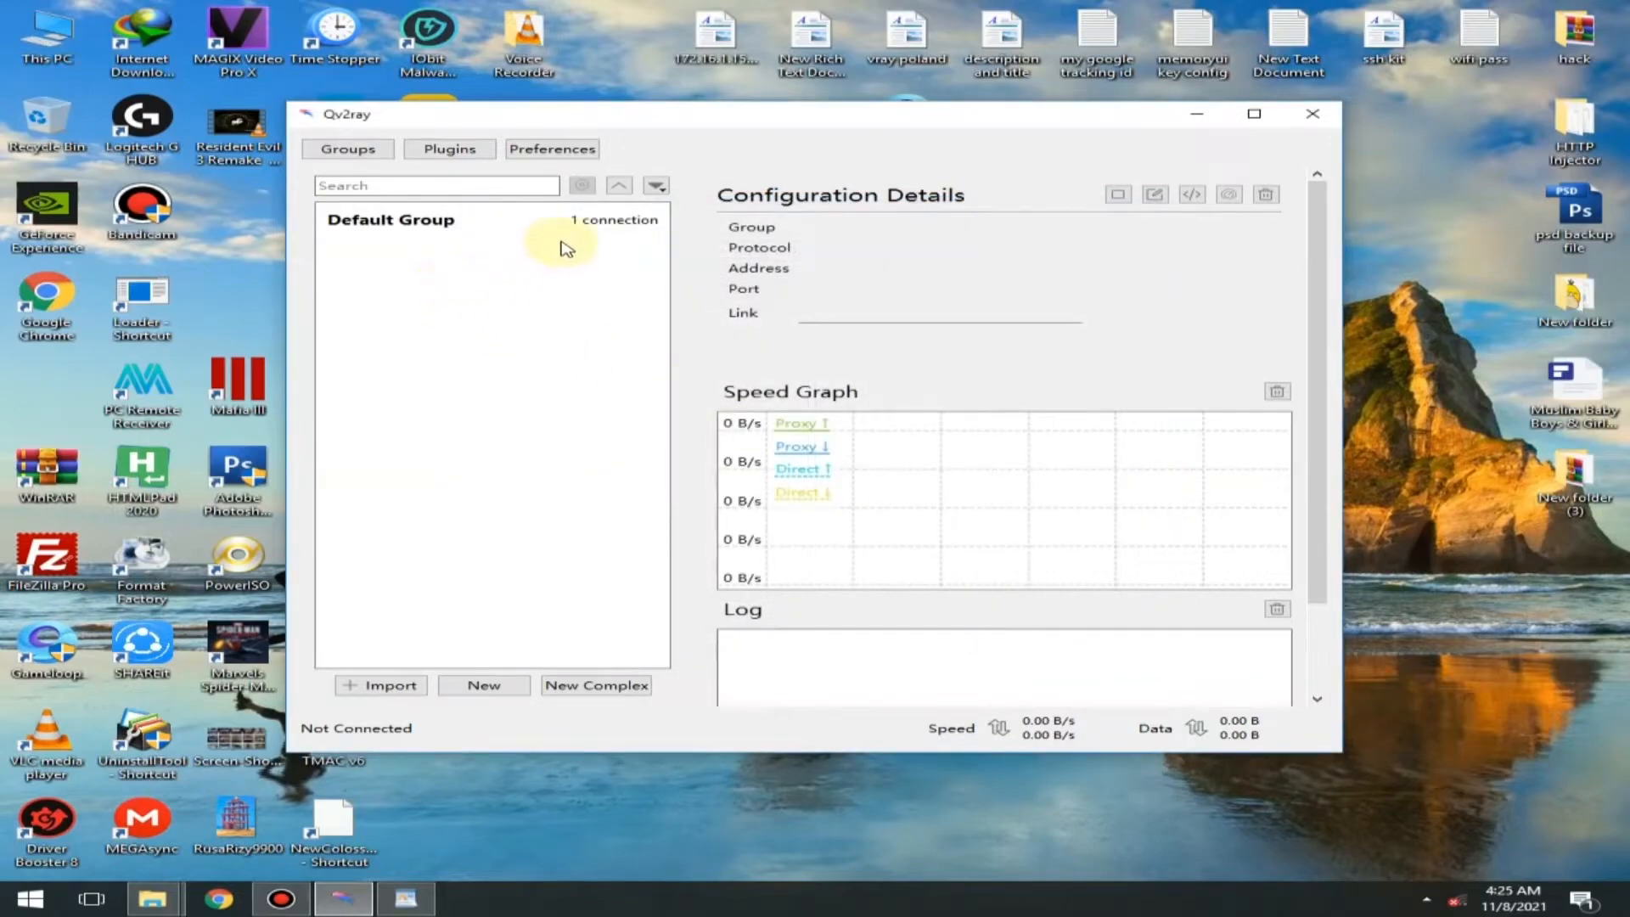
- Expand the Default Group, try to connect to asdsaxzc, dismiss the error and minimise Qv2ray
double_click(428, 227)
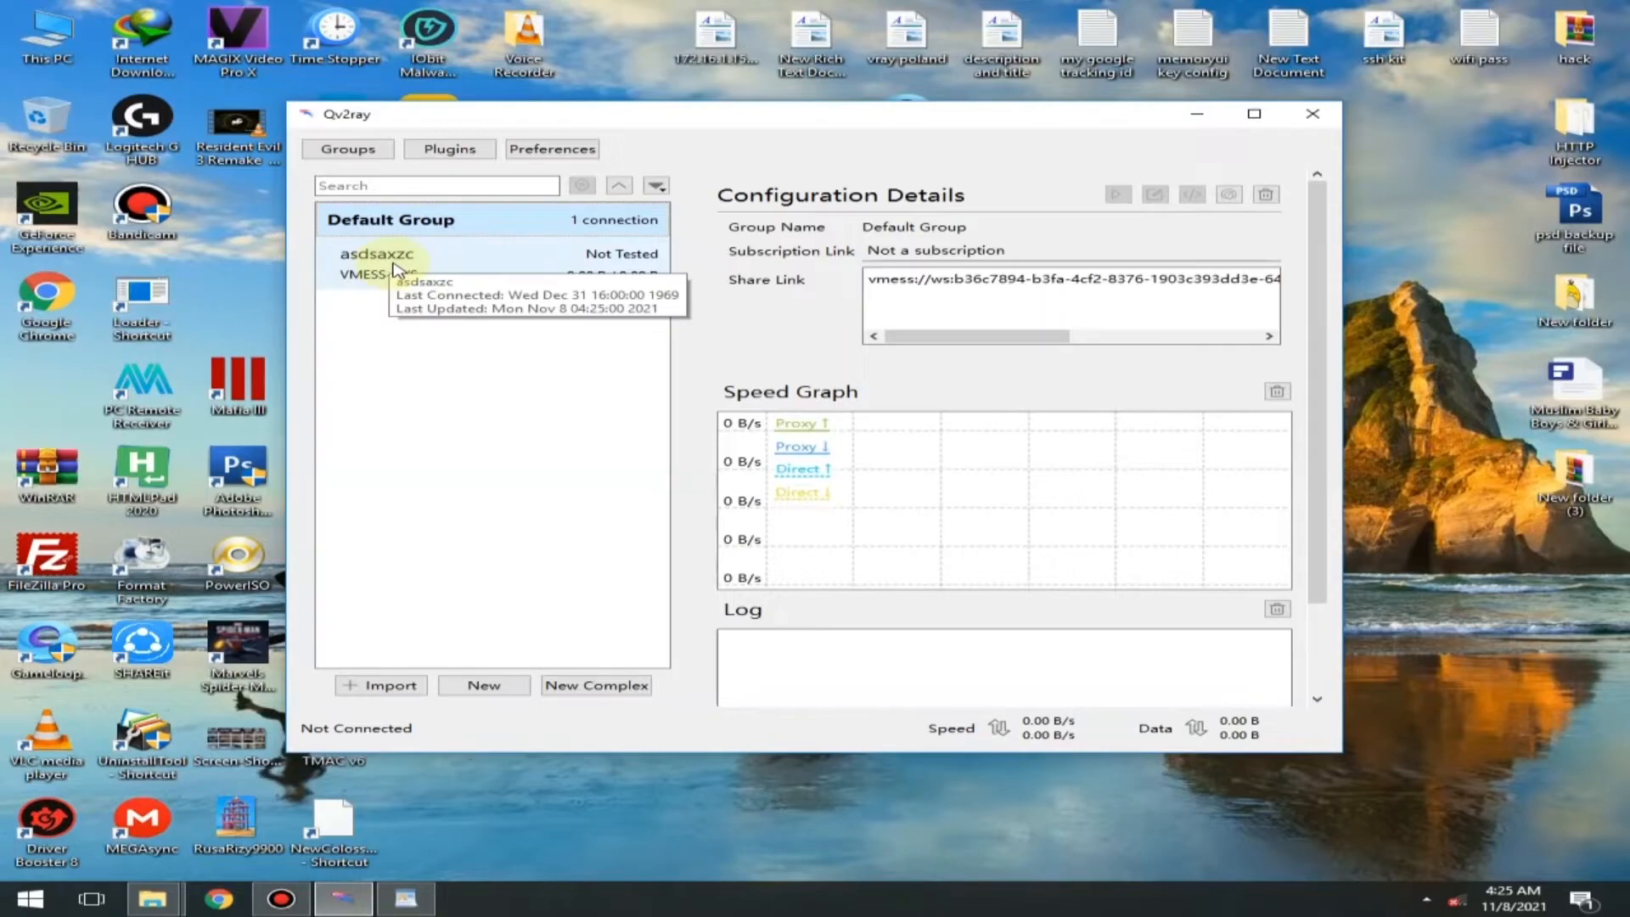
click(393, 268)
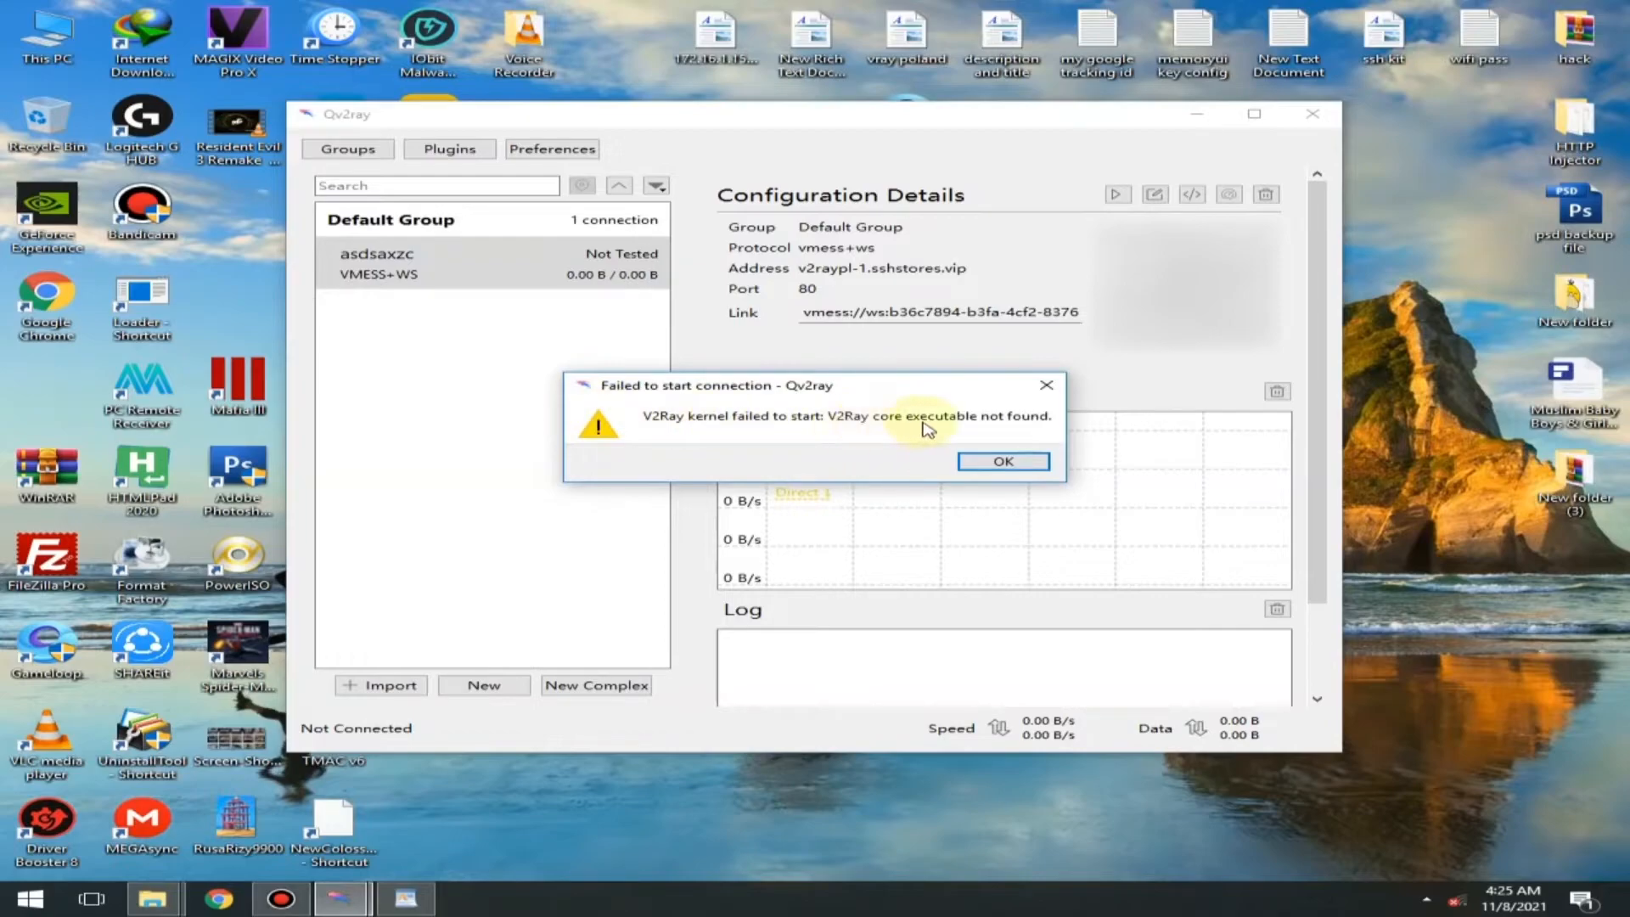
click(1002, 462)
click(1197, 114)
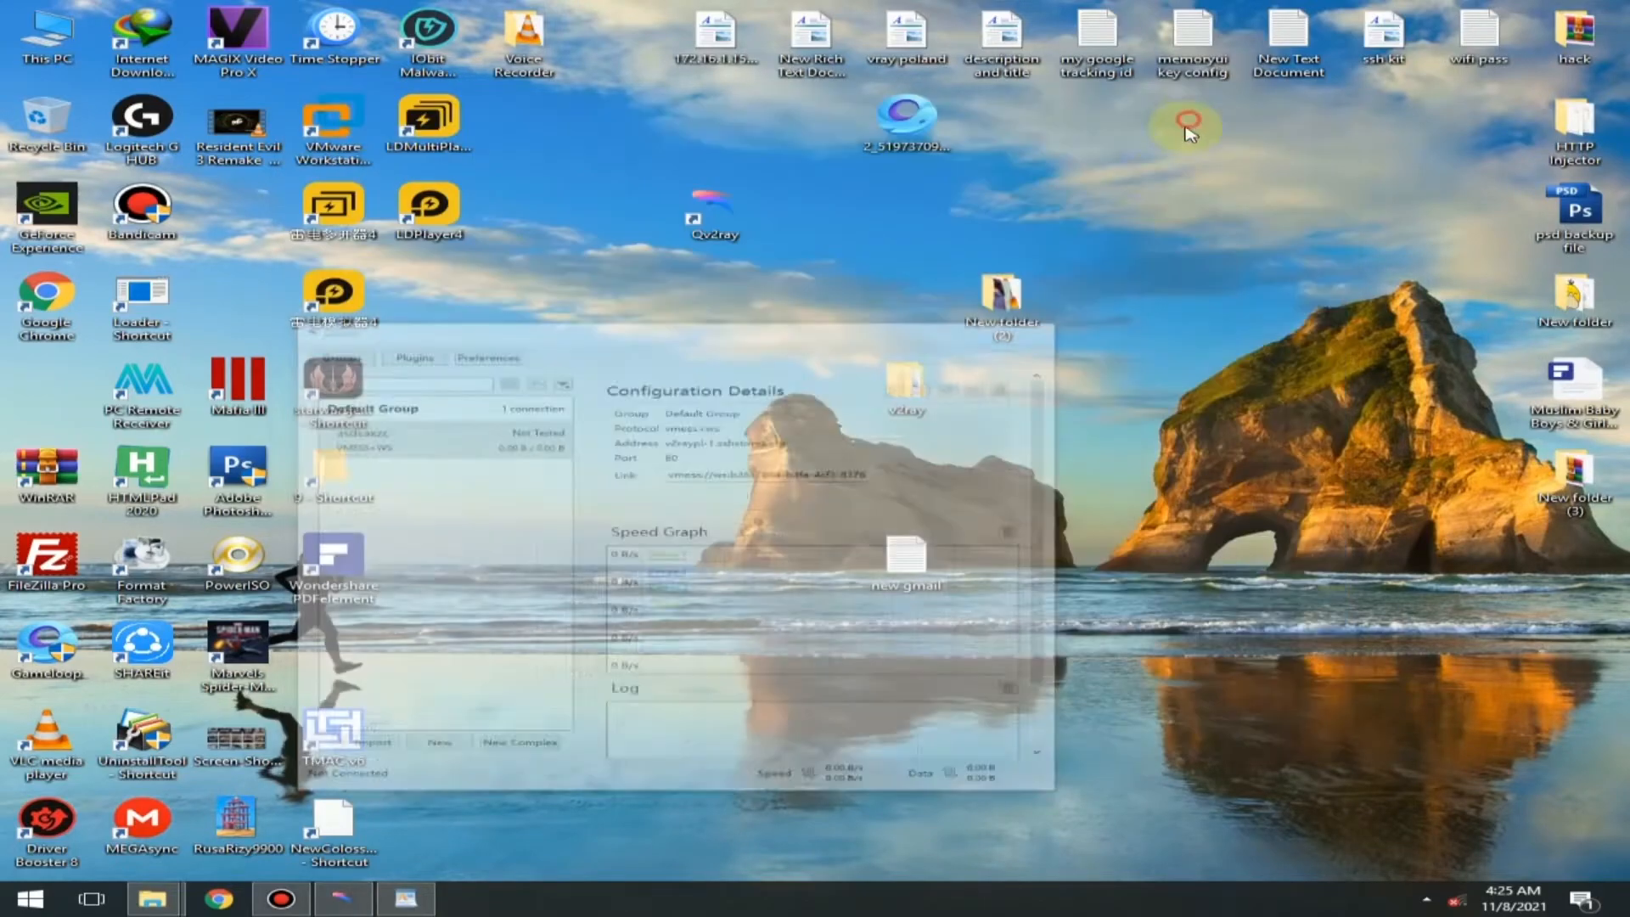
- Go to the vcore folder inside new version and read the destination path in the paste location note
mouse_move(153, 898)
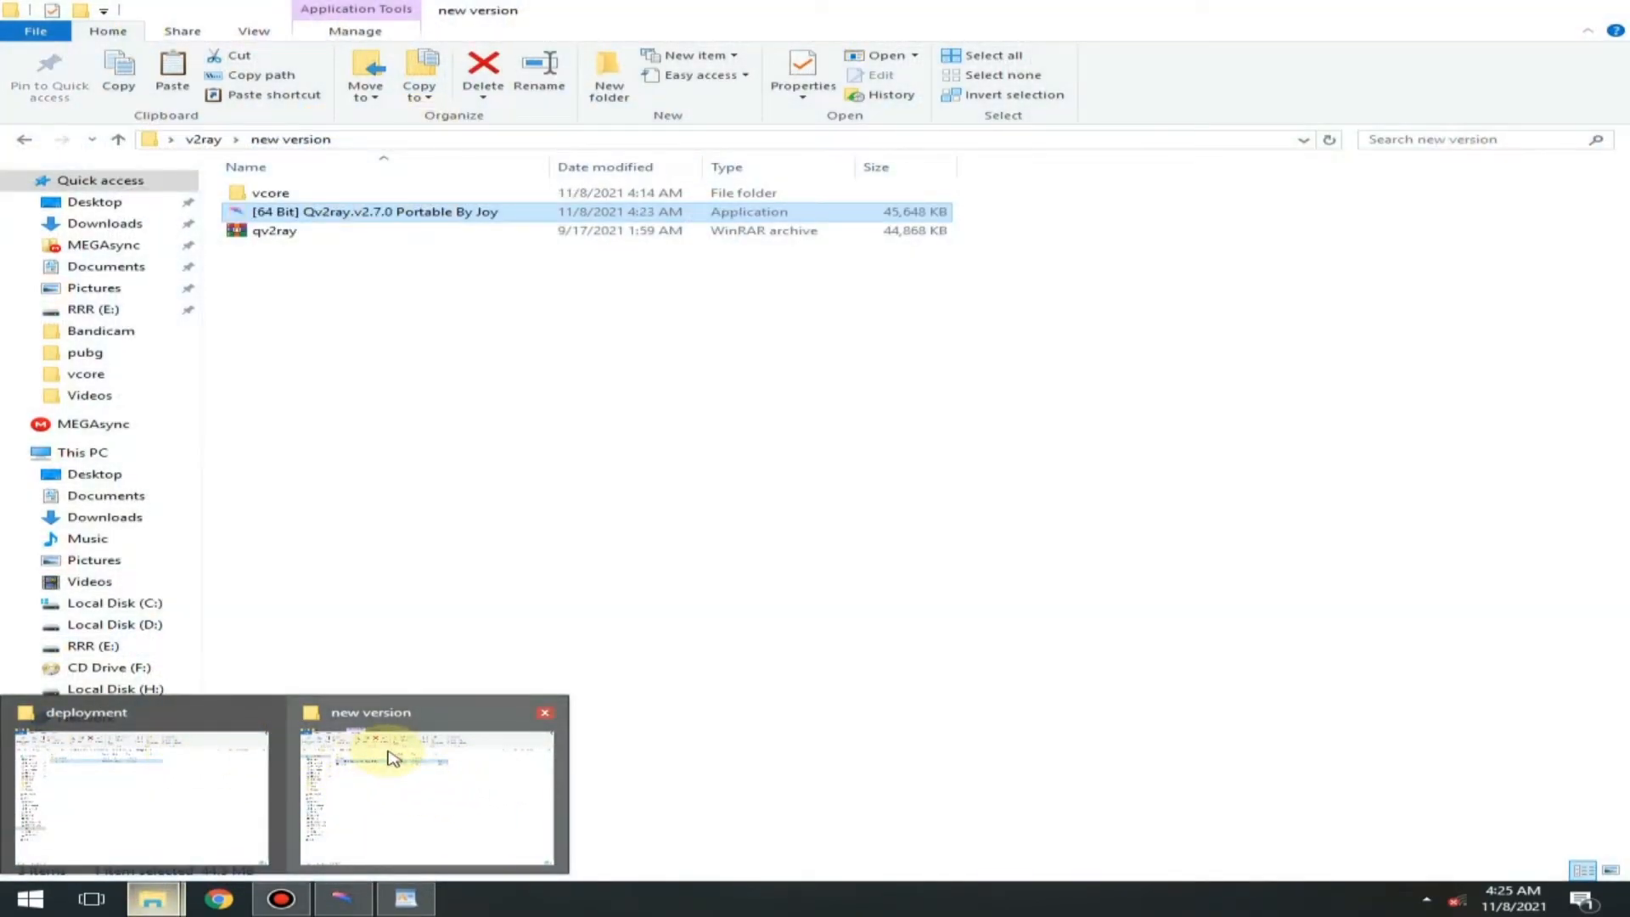
click(393, 758)
double_click(281, 192)
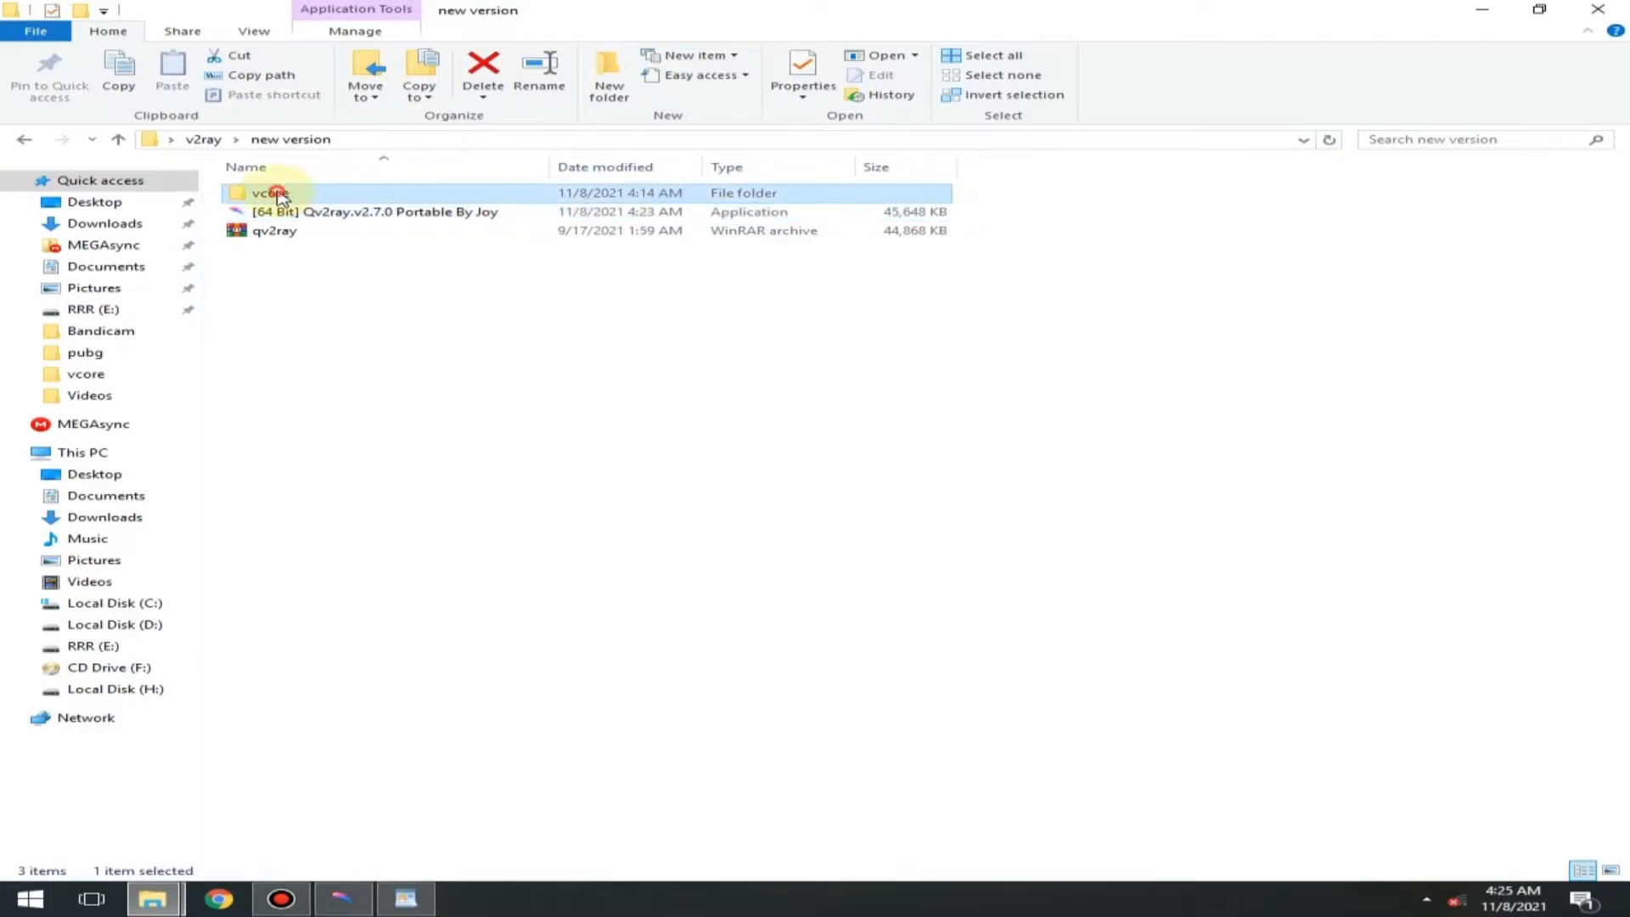
double_click(297, 192)
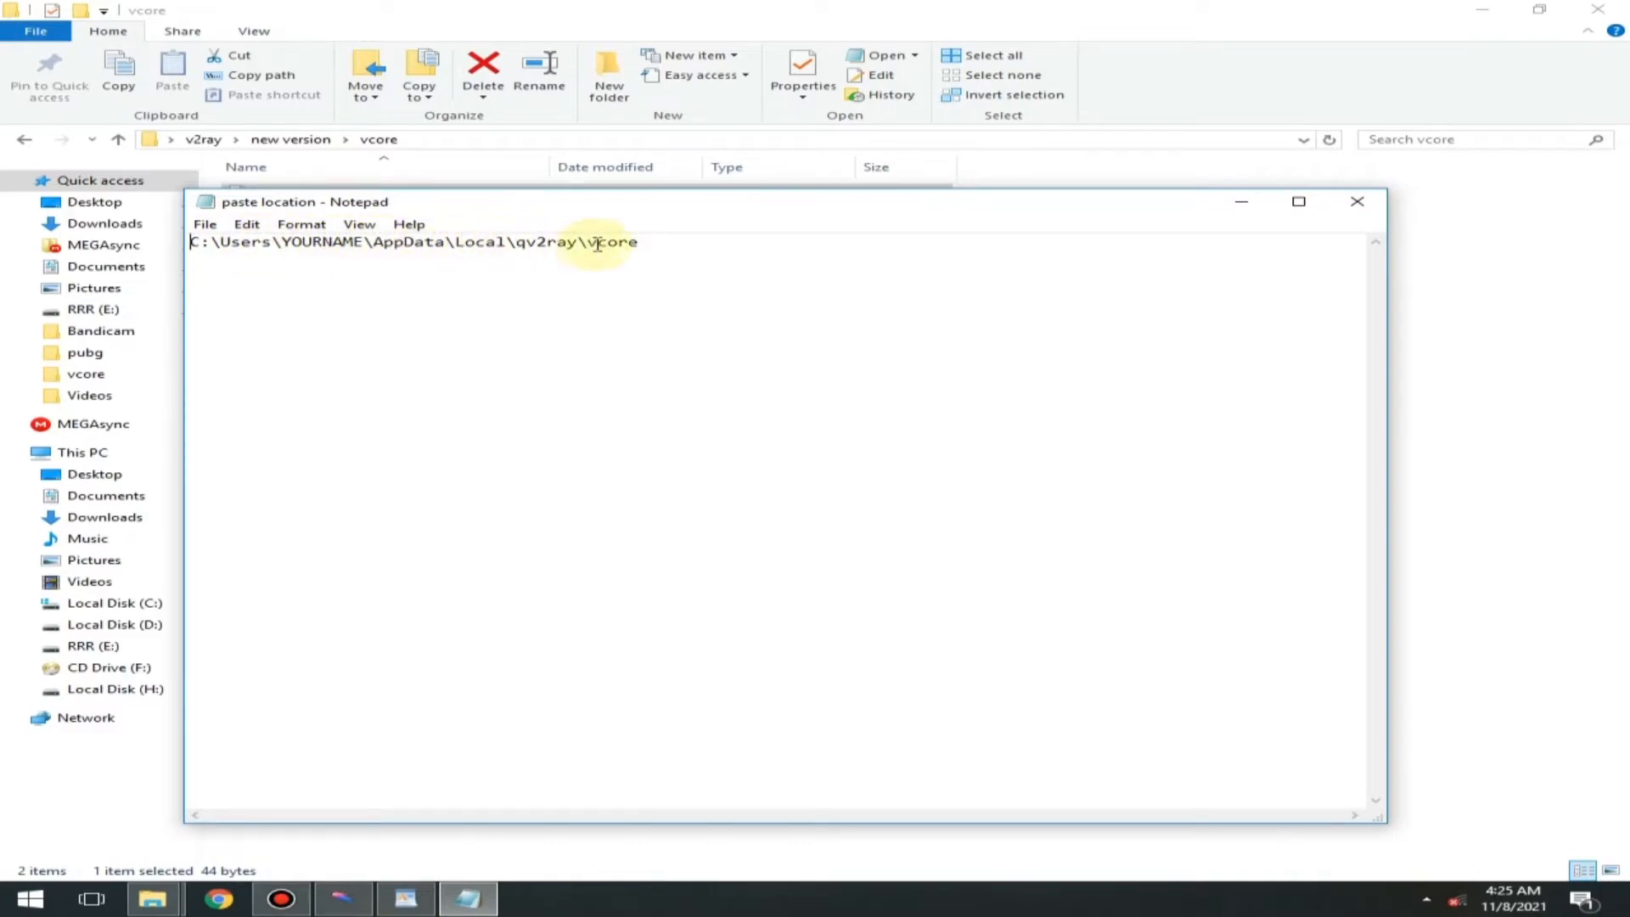
click(1242, 201)
- Open the vcore archive, minimise the folder window behind it and open This PC
click(270, 217)
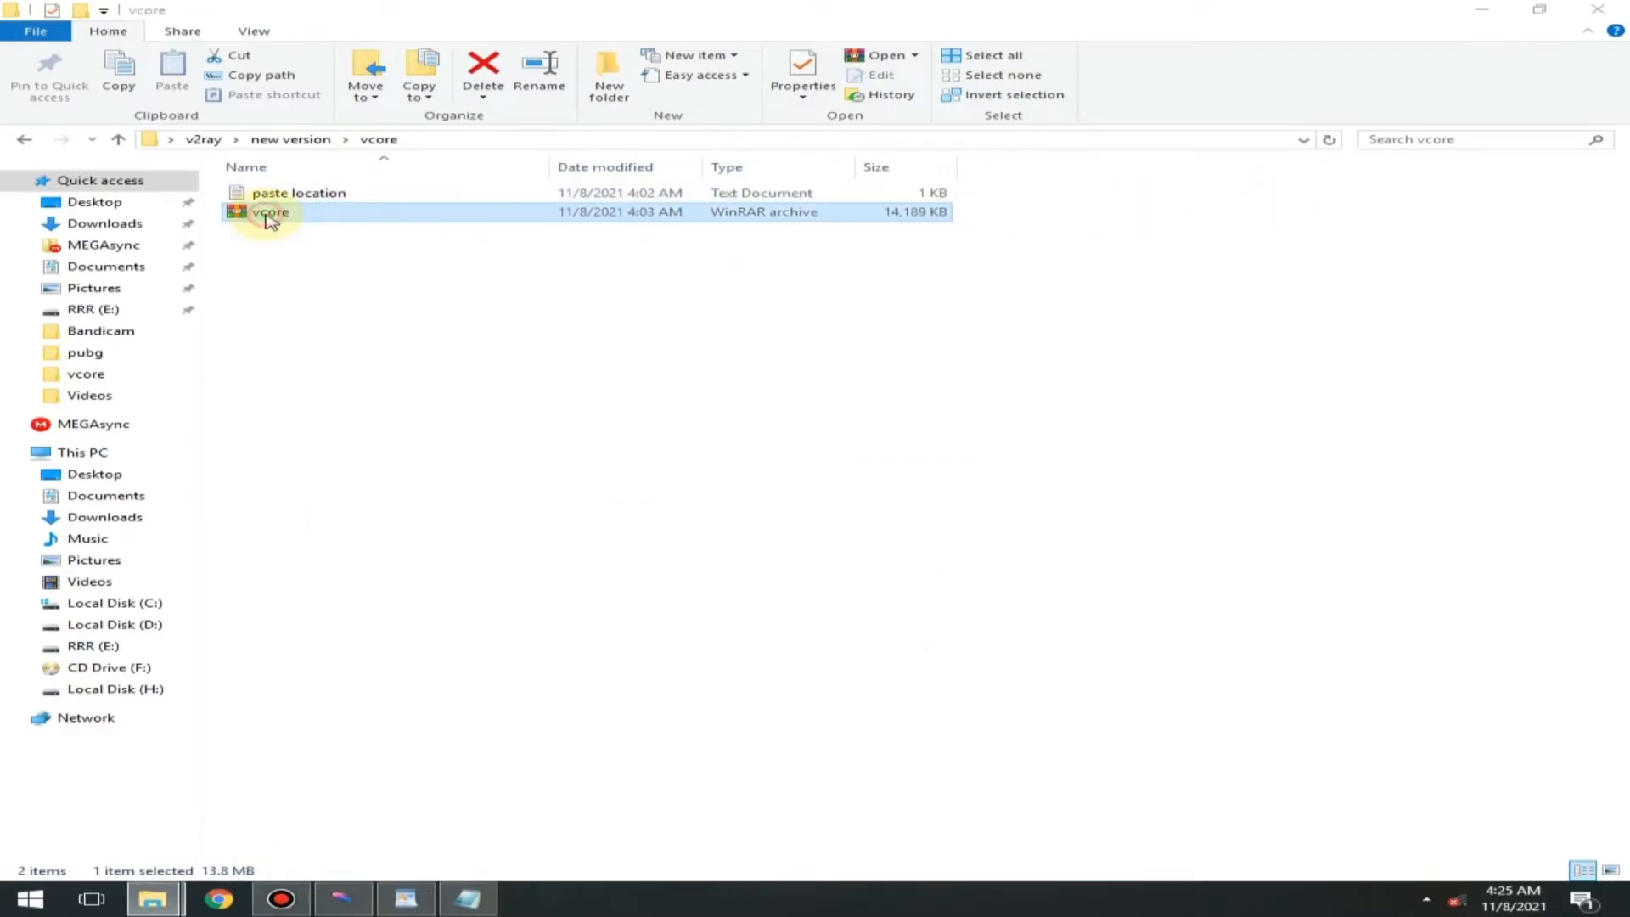
double_click(270, 218)
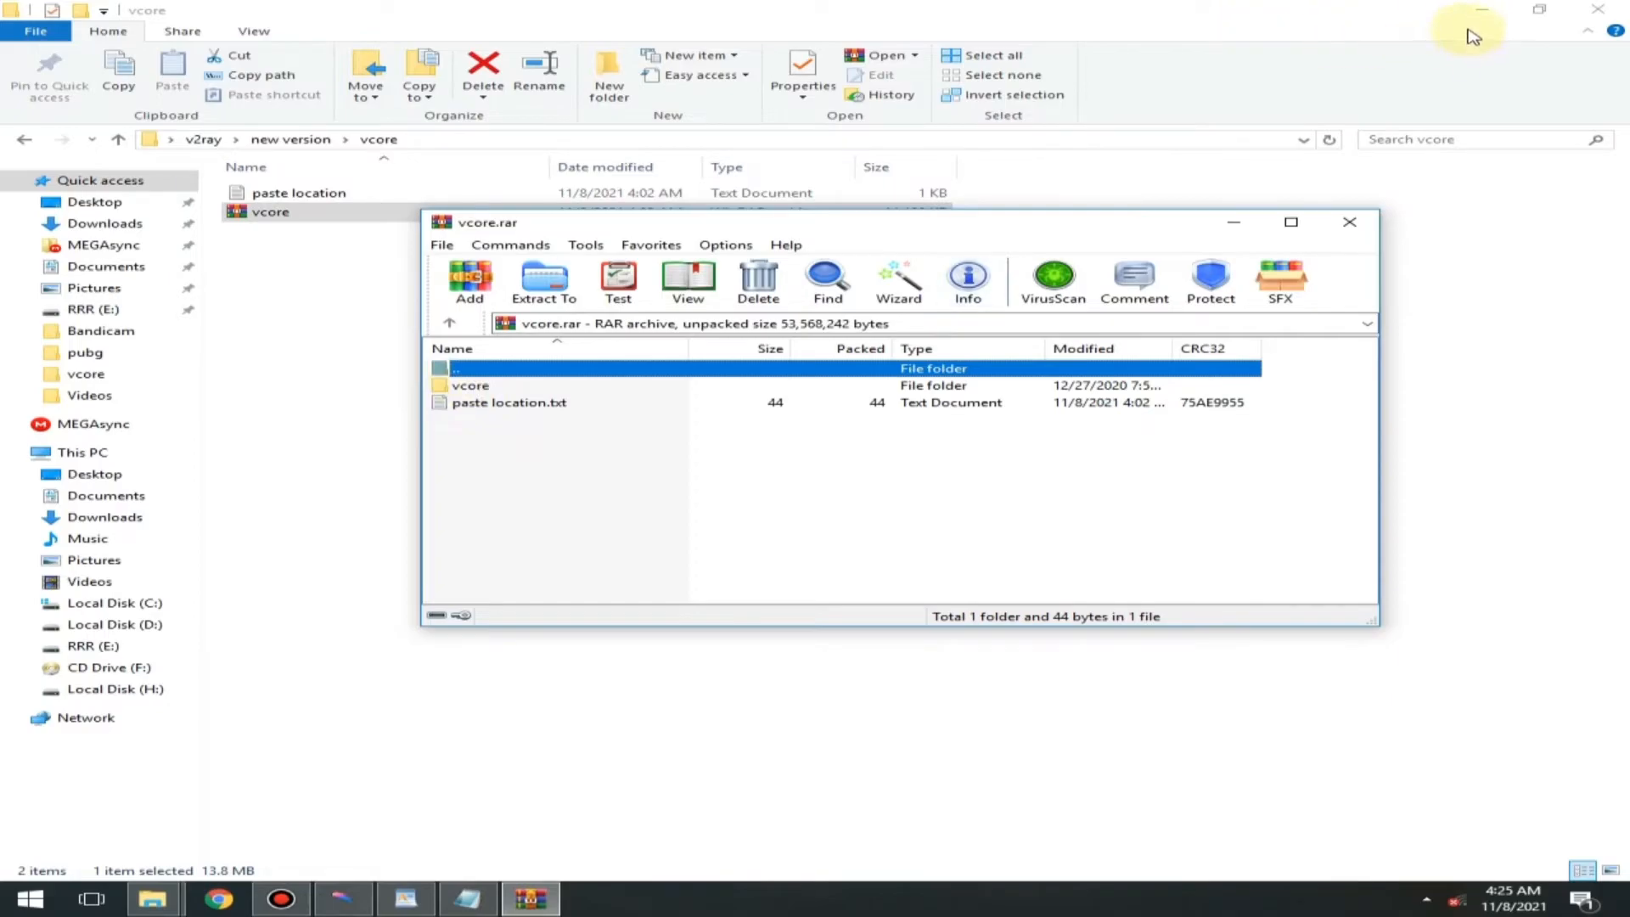
click(1482, 10)
click(53, 41)
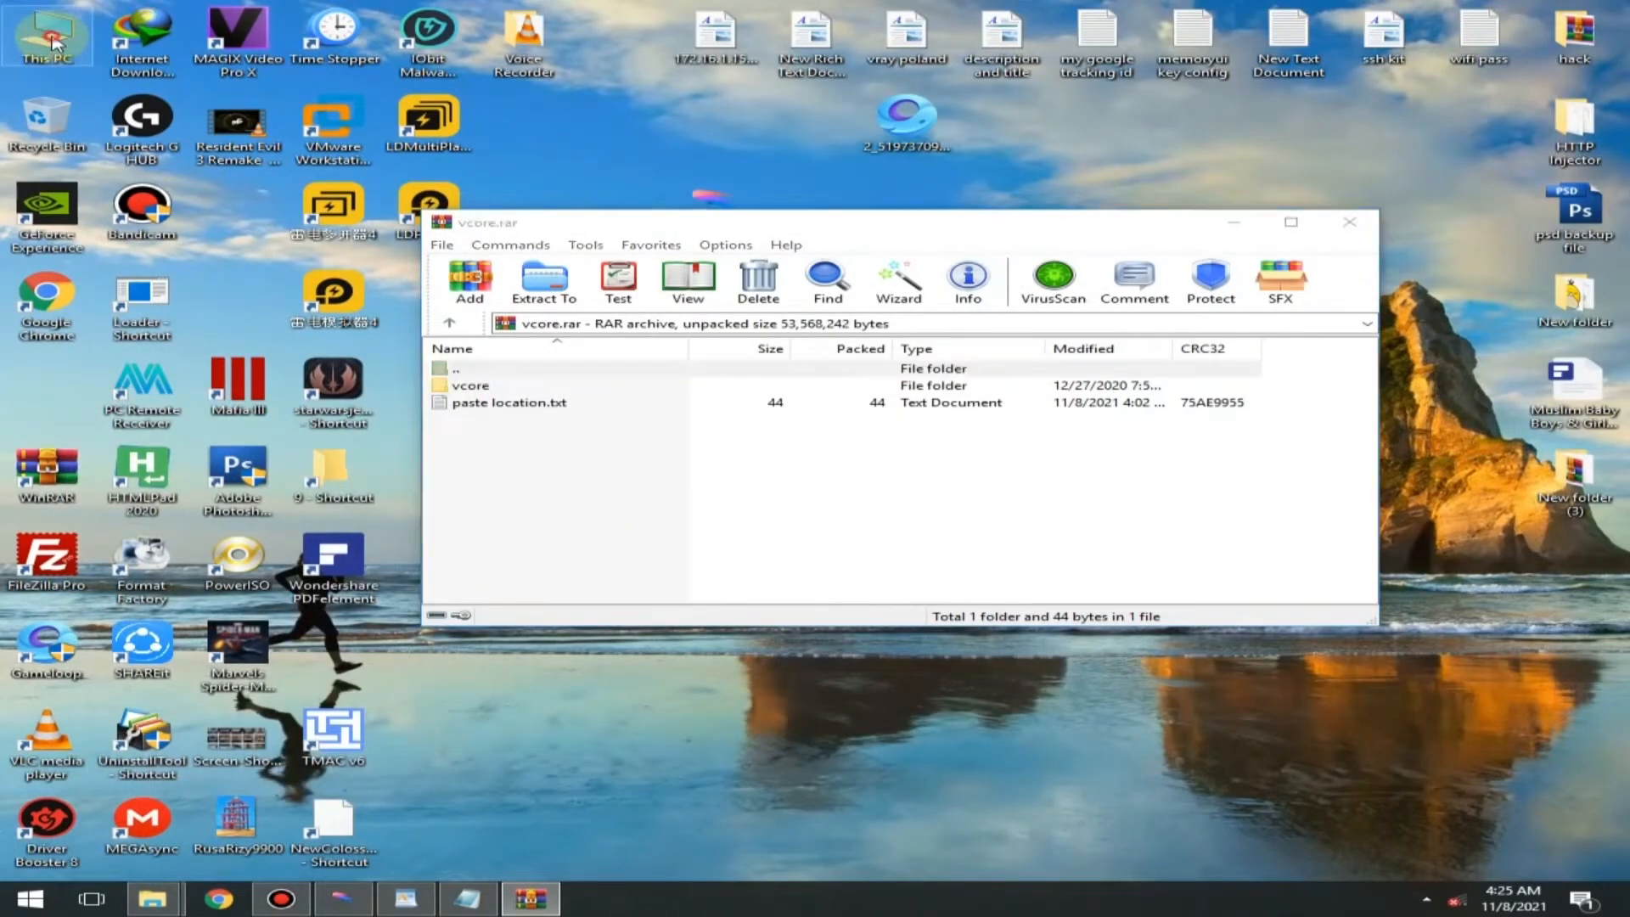
double_click(53, 40)
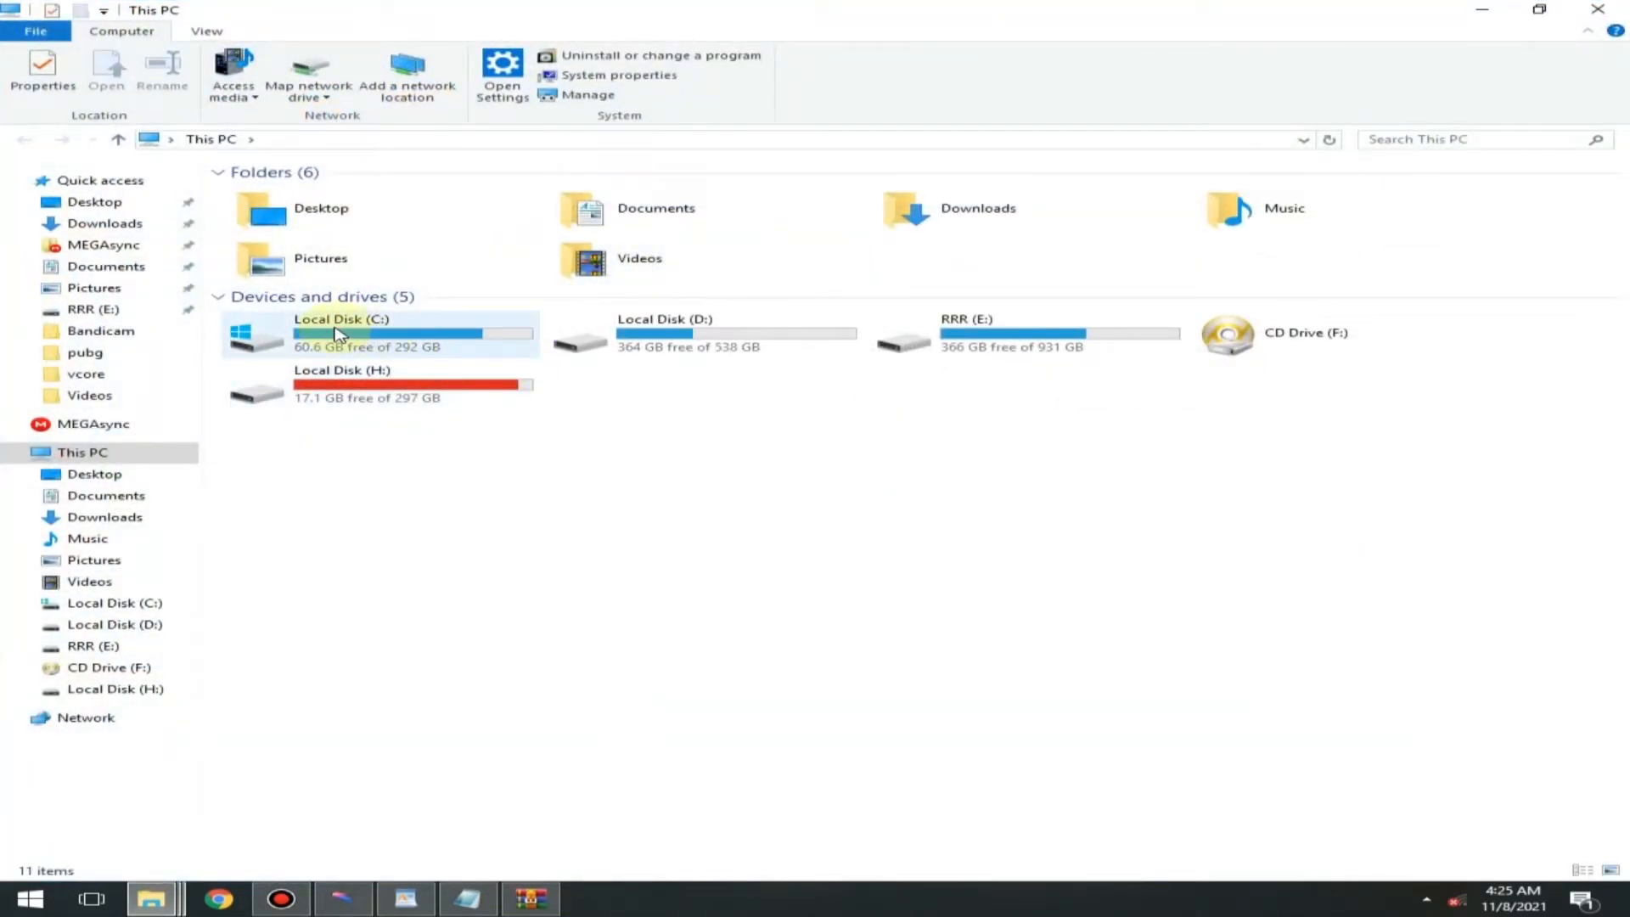
- Open the user's profile folder under Users on Local Disk (C:) and make hidden items visible there
double_click(338, 327)
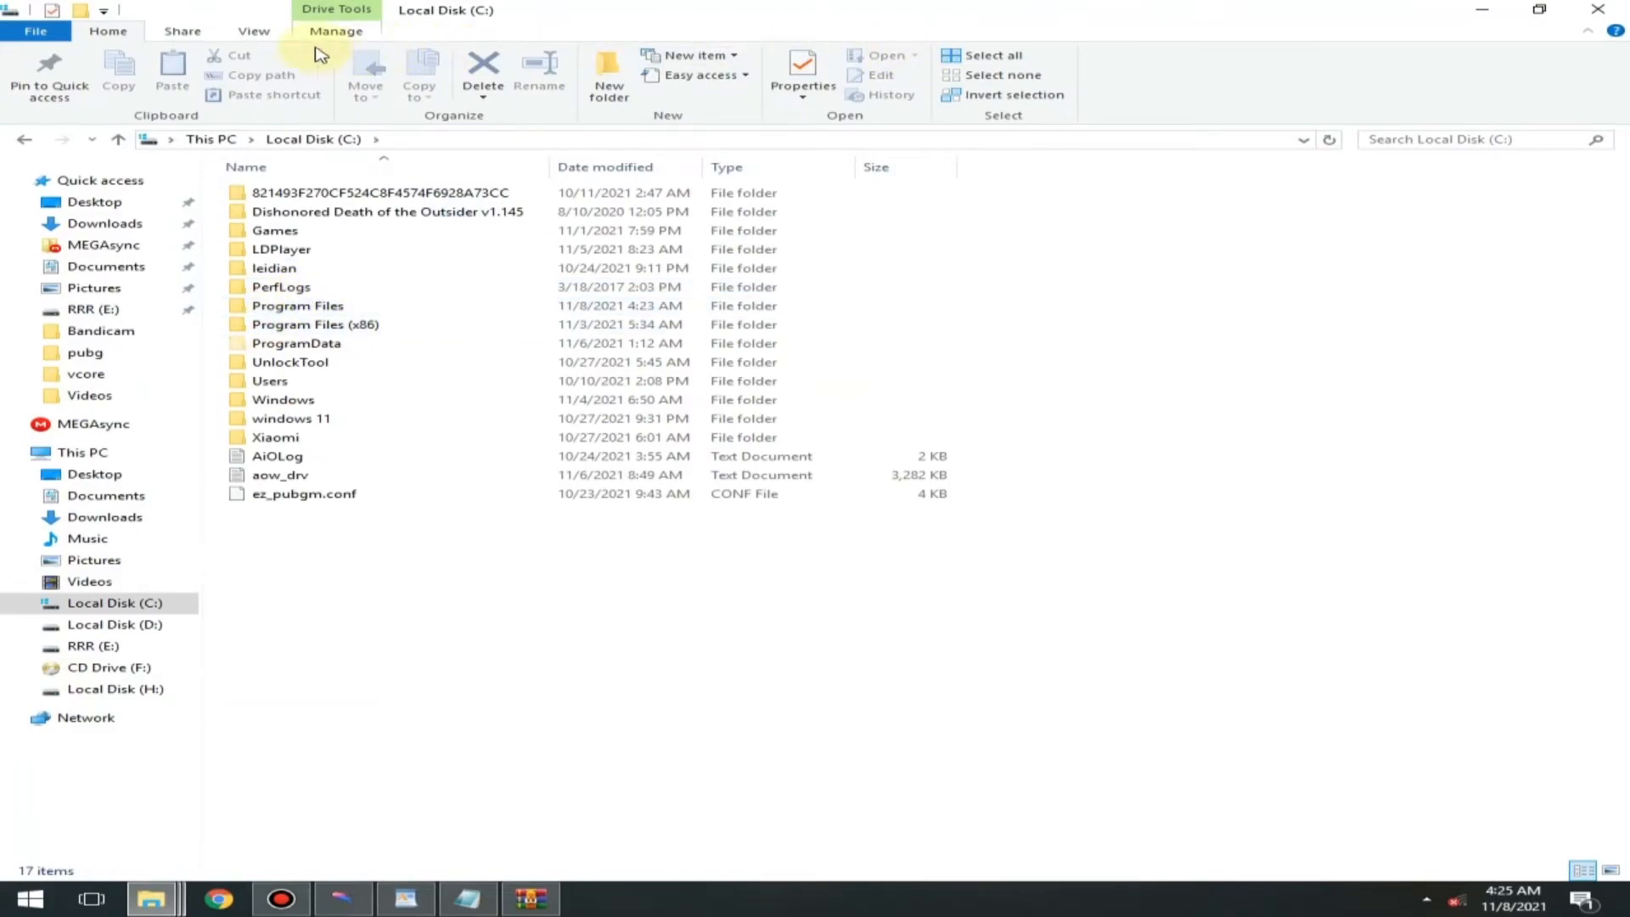
click(255, 31)
click(988, 97)
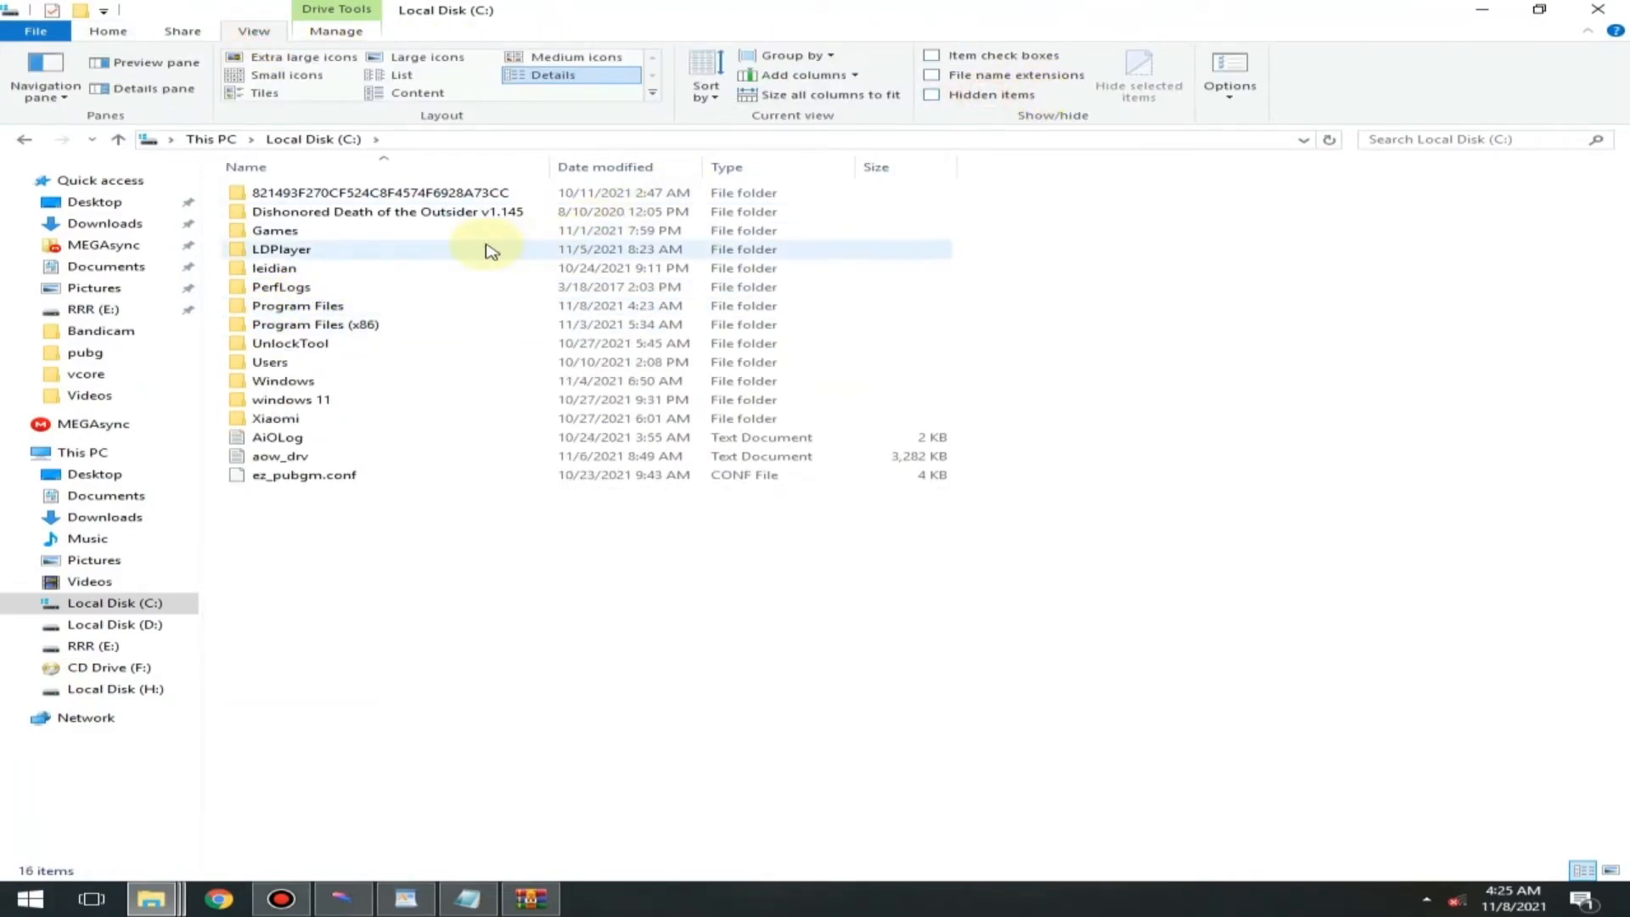
double_click(269, 365)
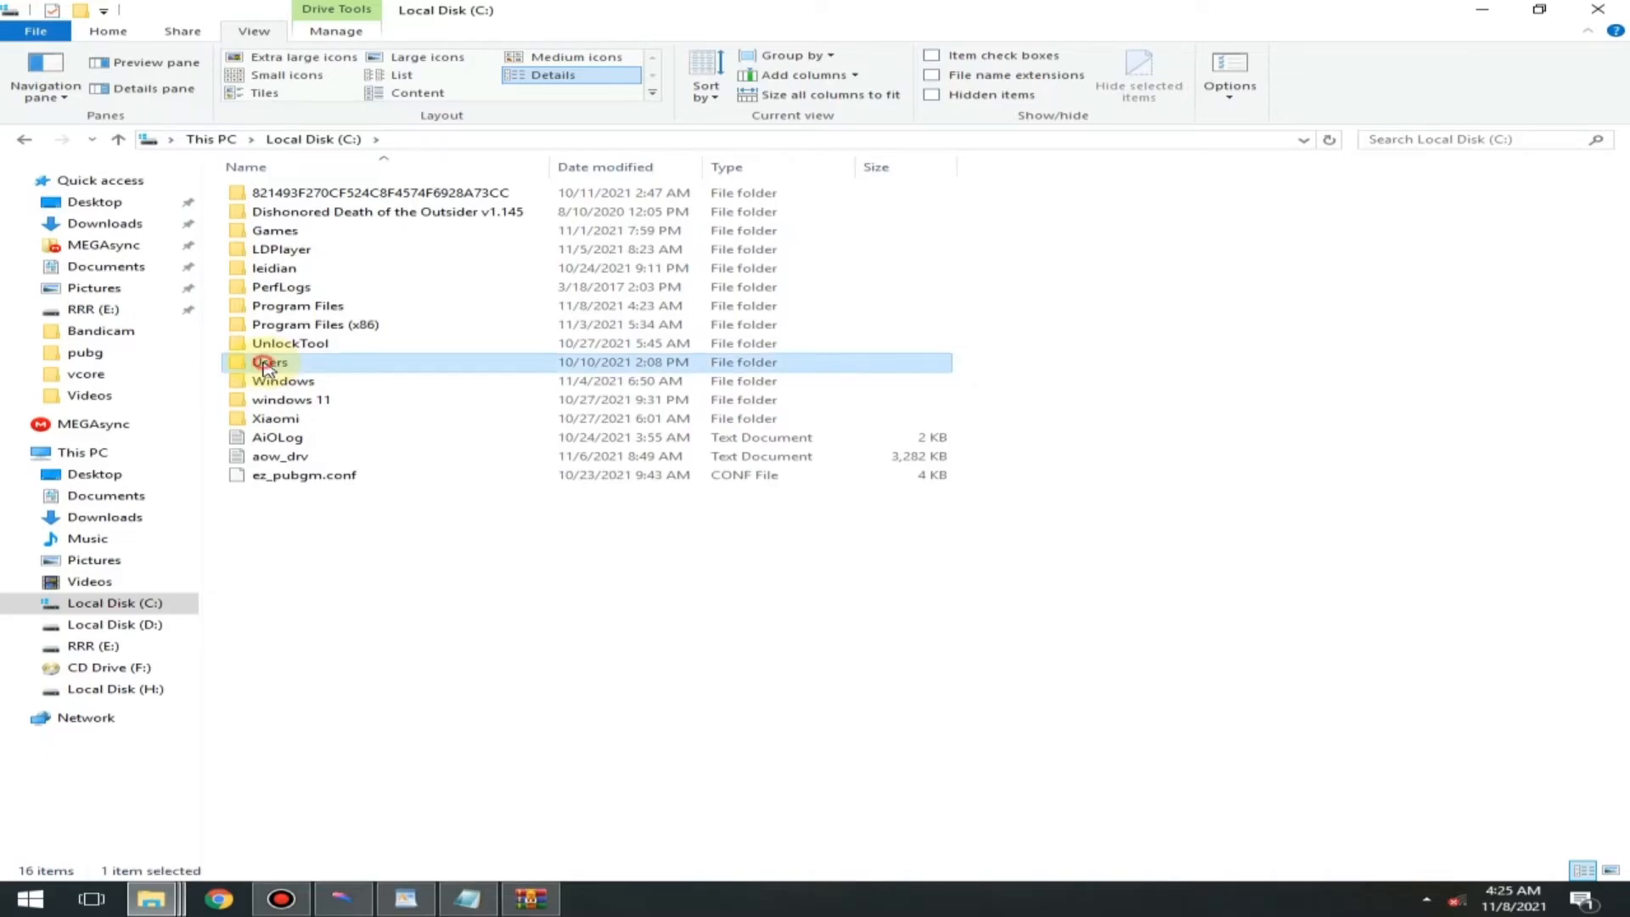
double_click(269, 213)
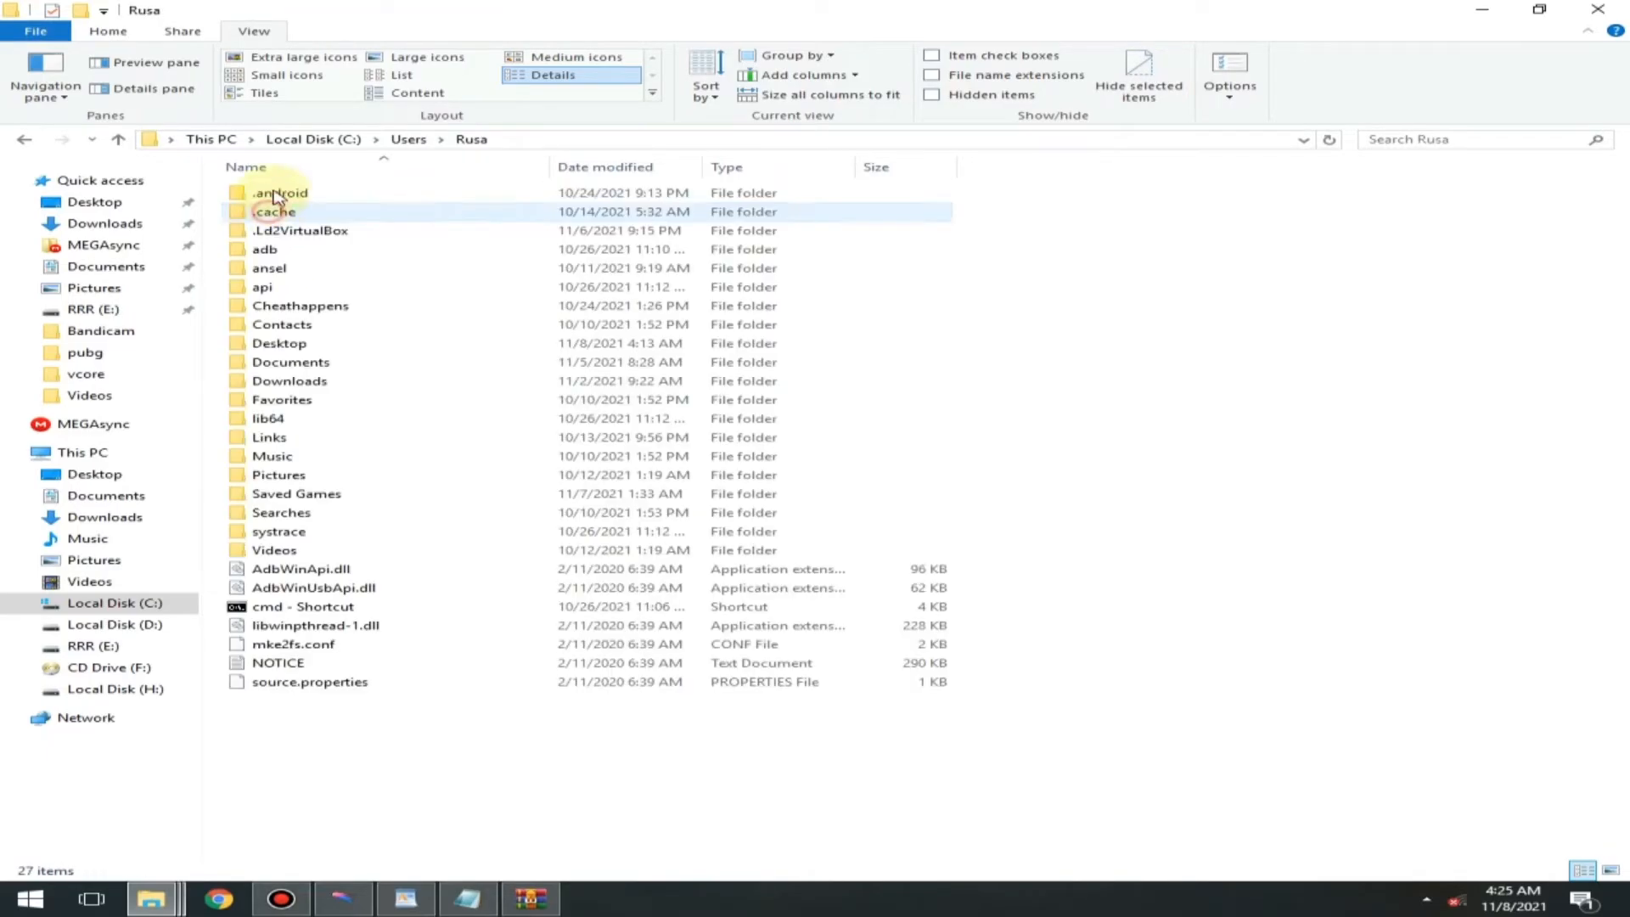
click(951, 96)
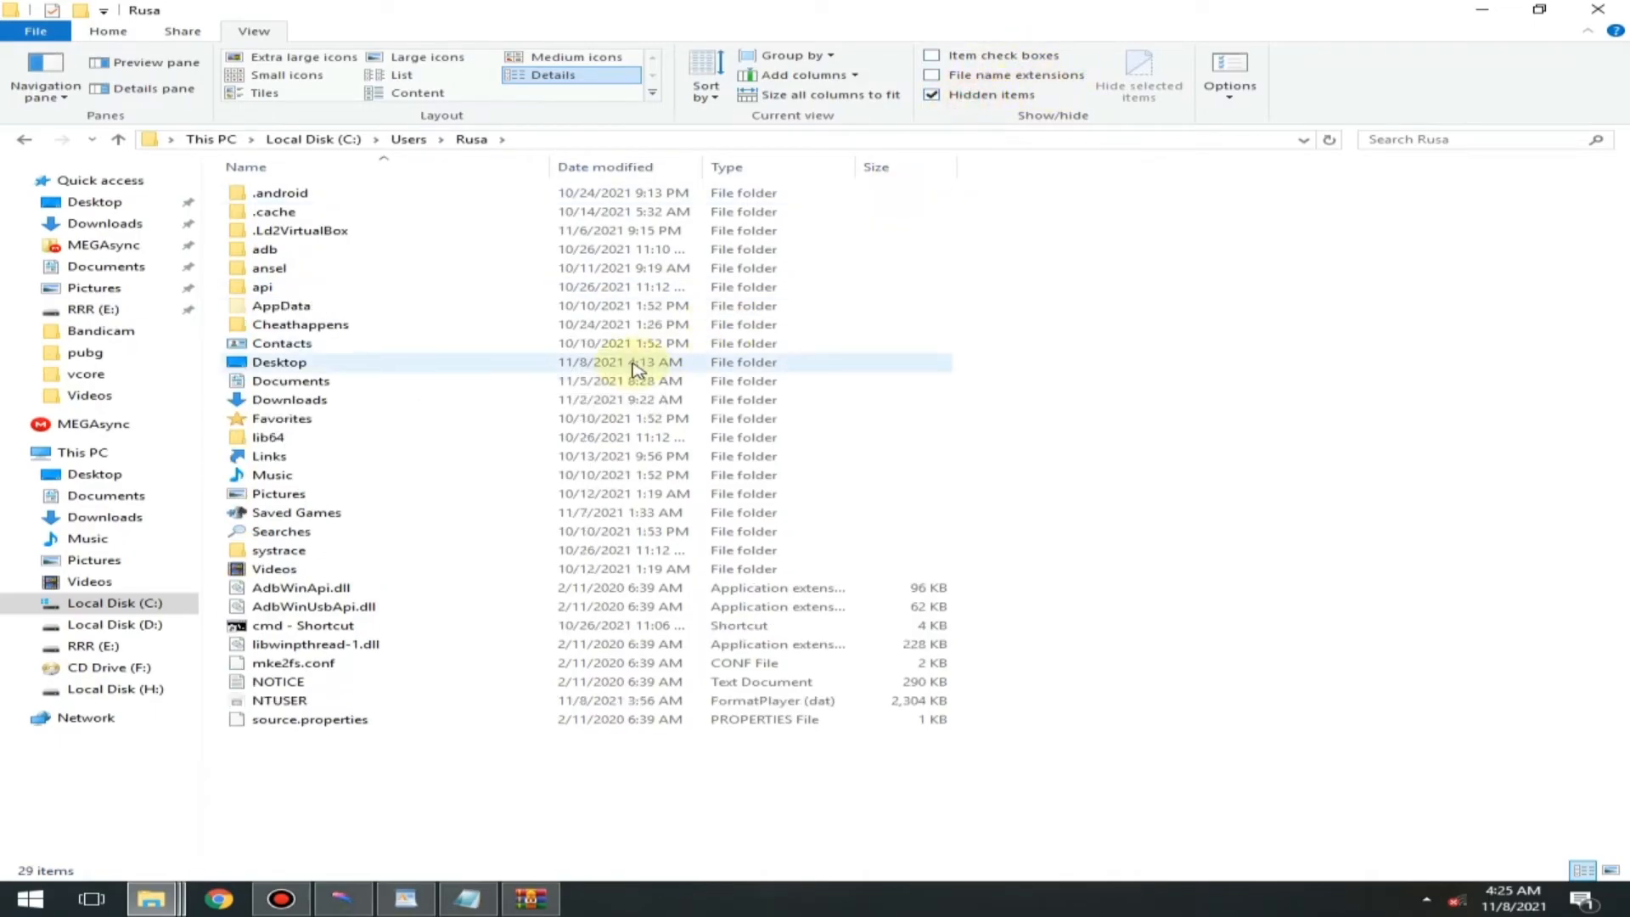
- Go through AppData and Local to the qv2ray folder
double_click(283, 309)
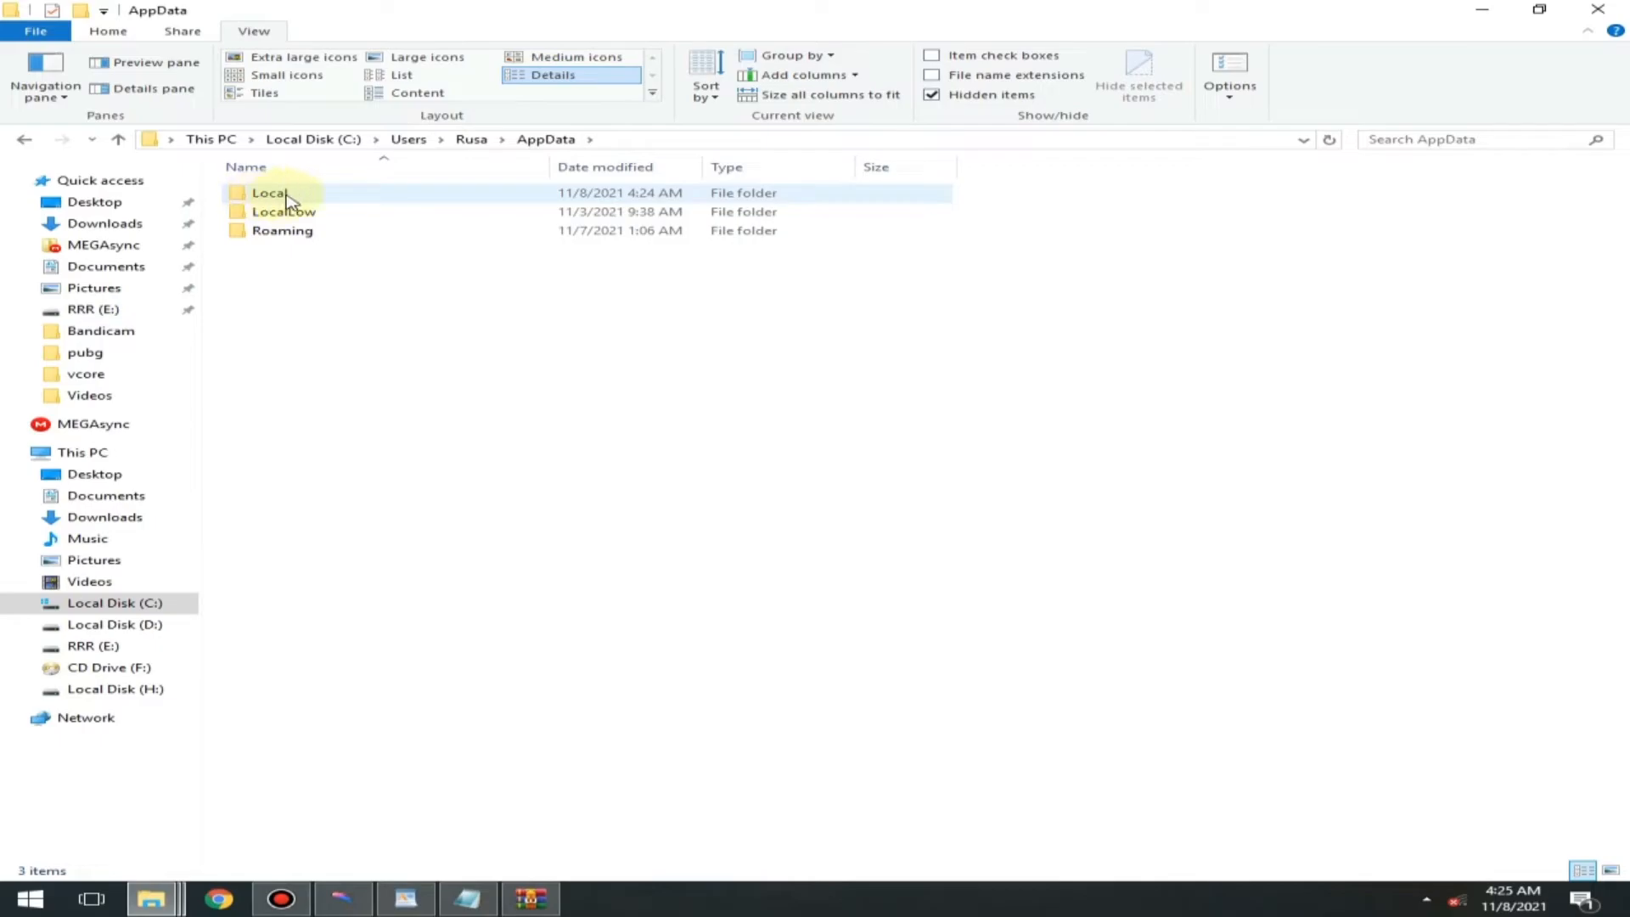
double_click(268, 195)
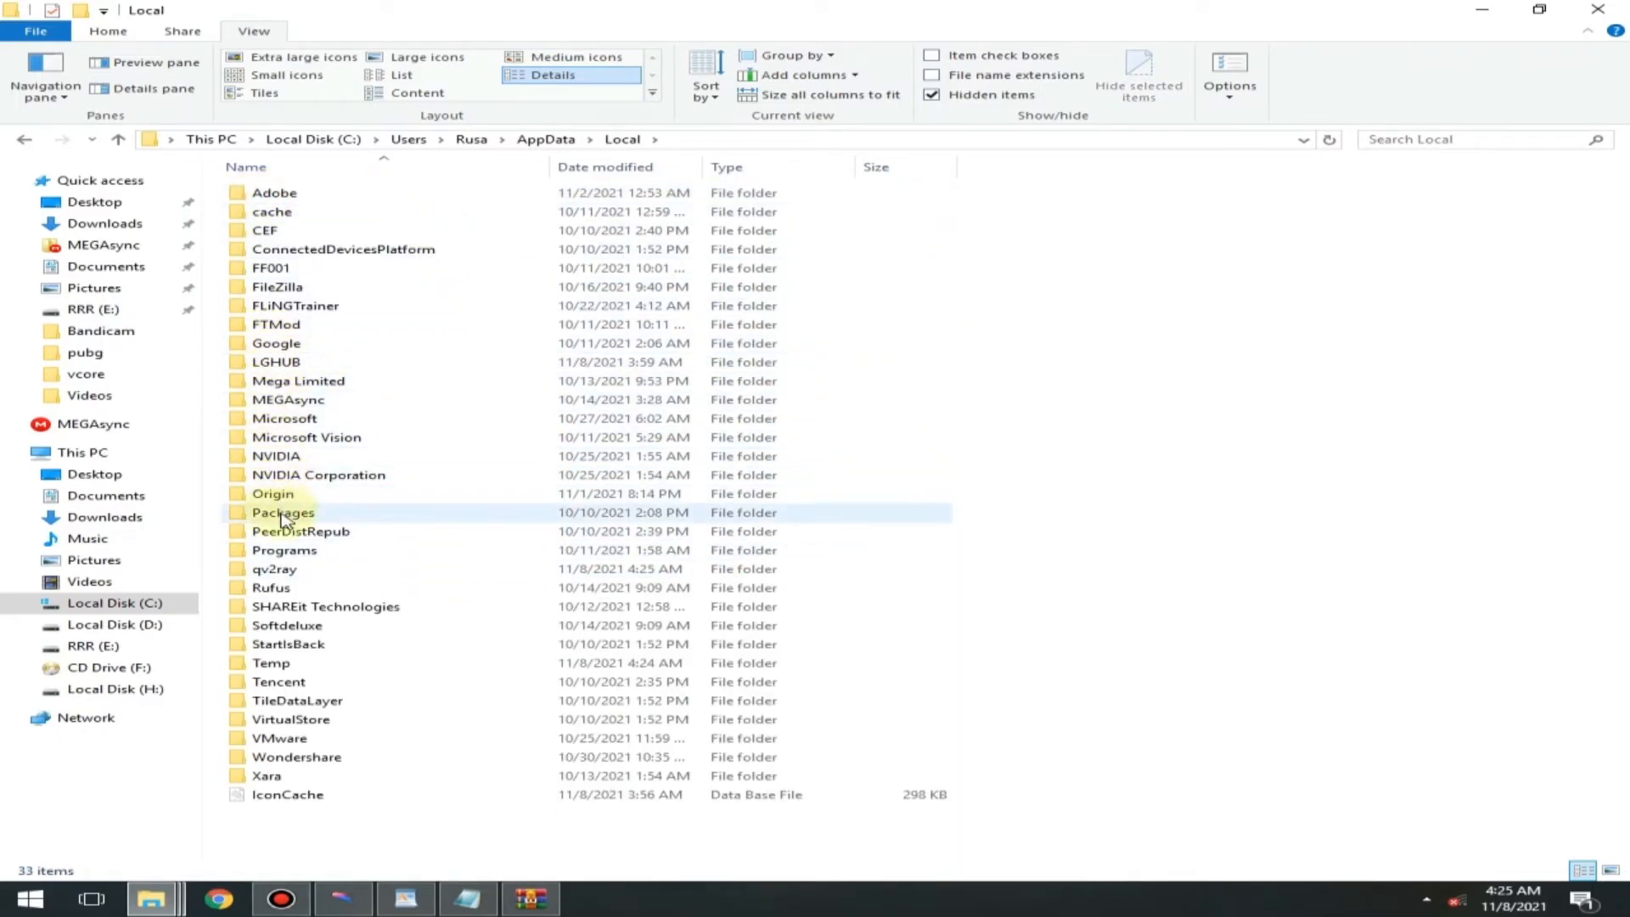
double_click(281, 571)
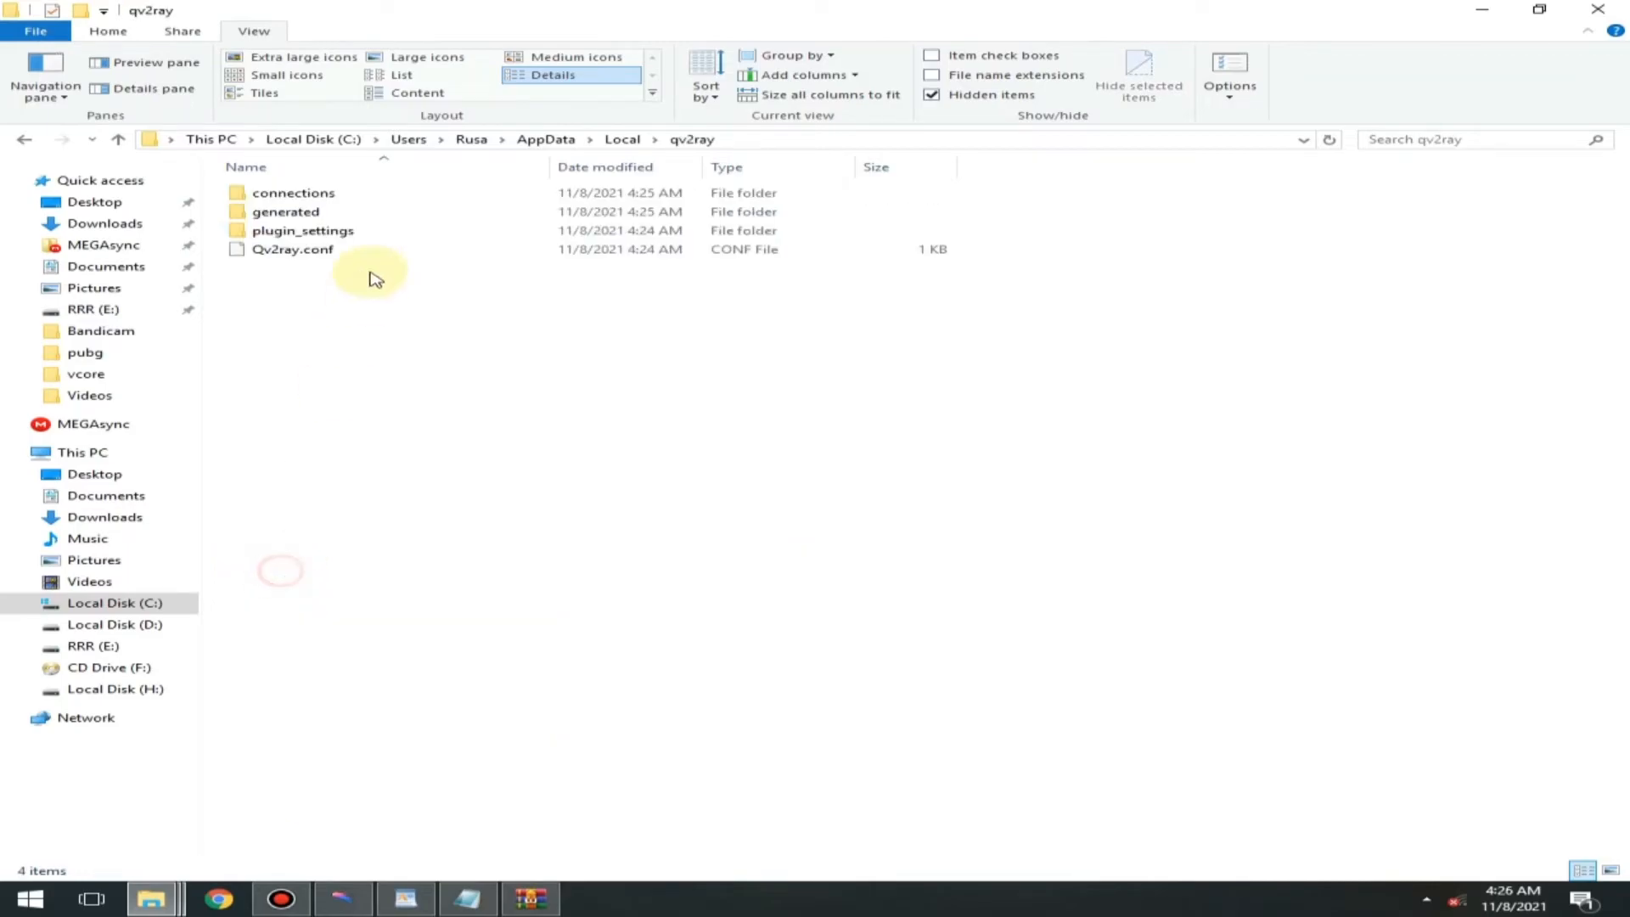
- Extract the vcore folder from vcore.rar into the qv2ray folder and close both the folder and archive windows
click(530, 900)
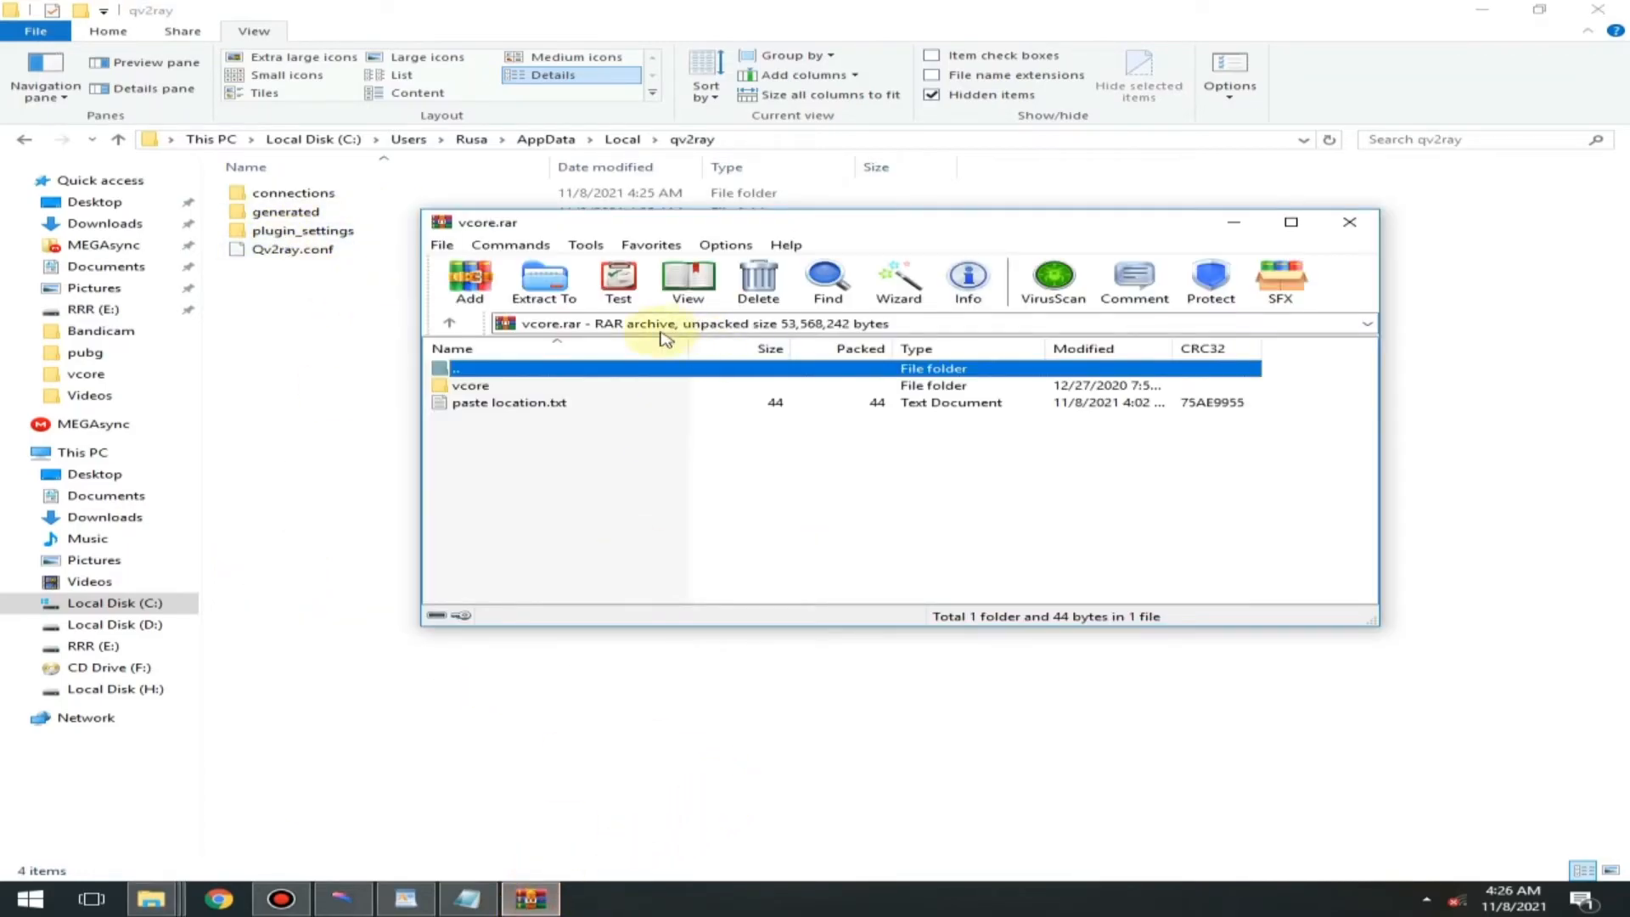
drag(471, 385, 302, 327)
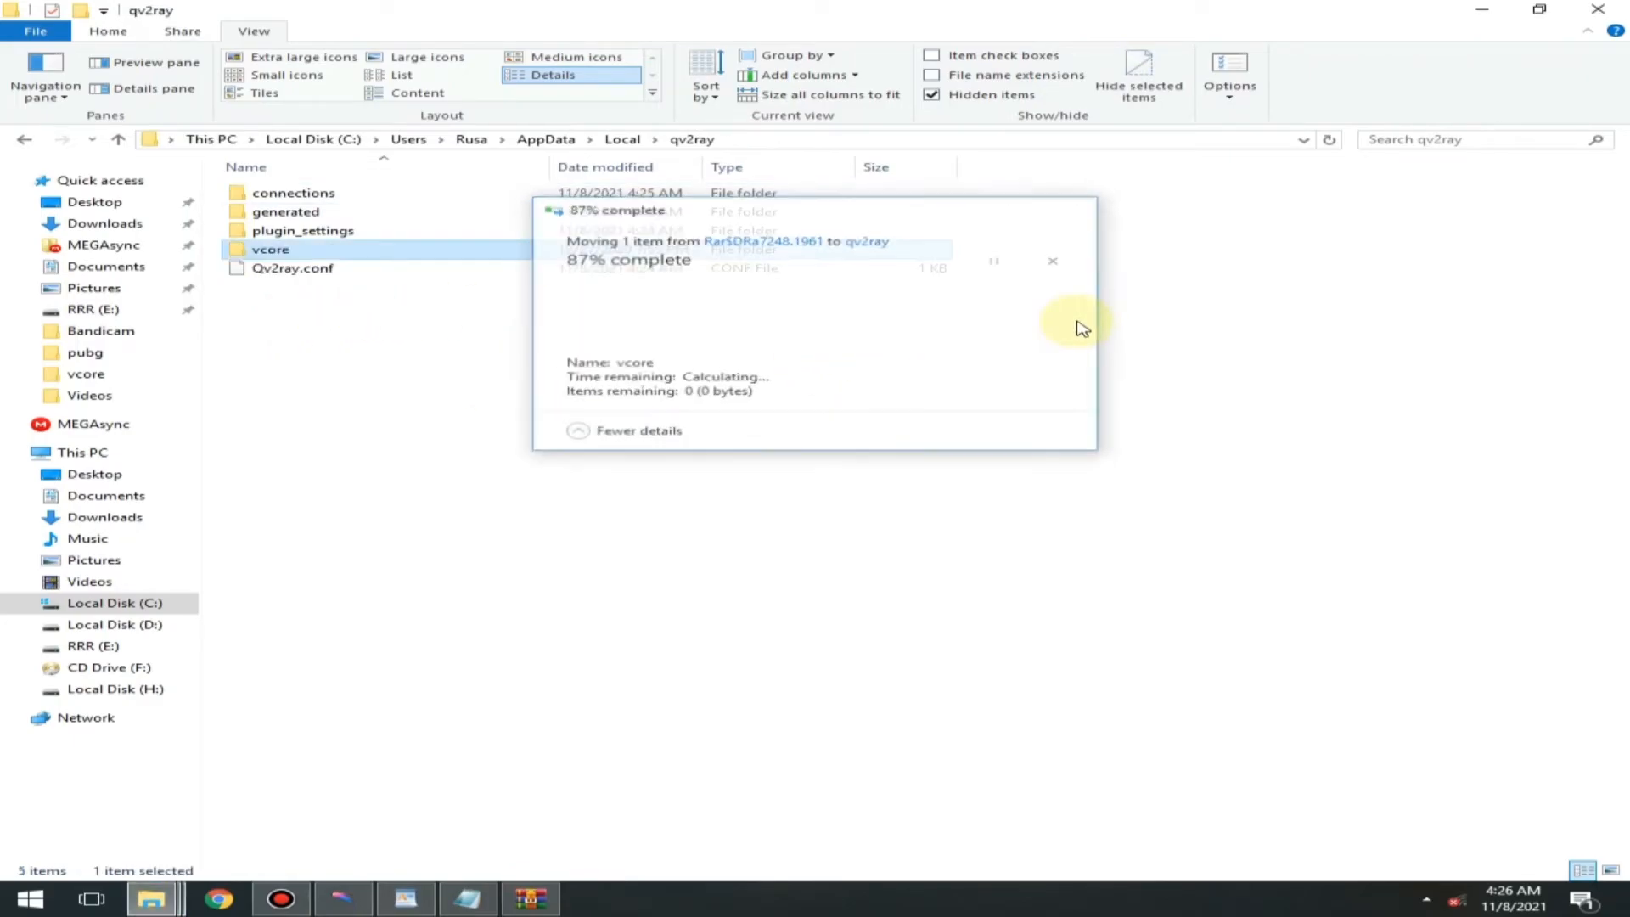
click(1607, 15)
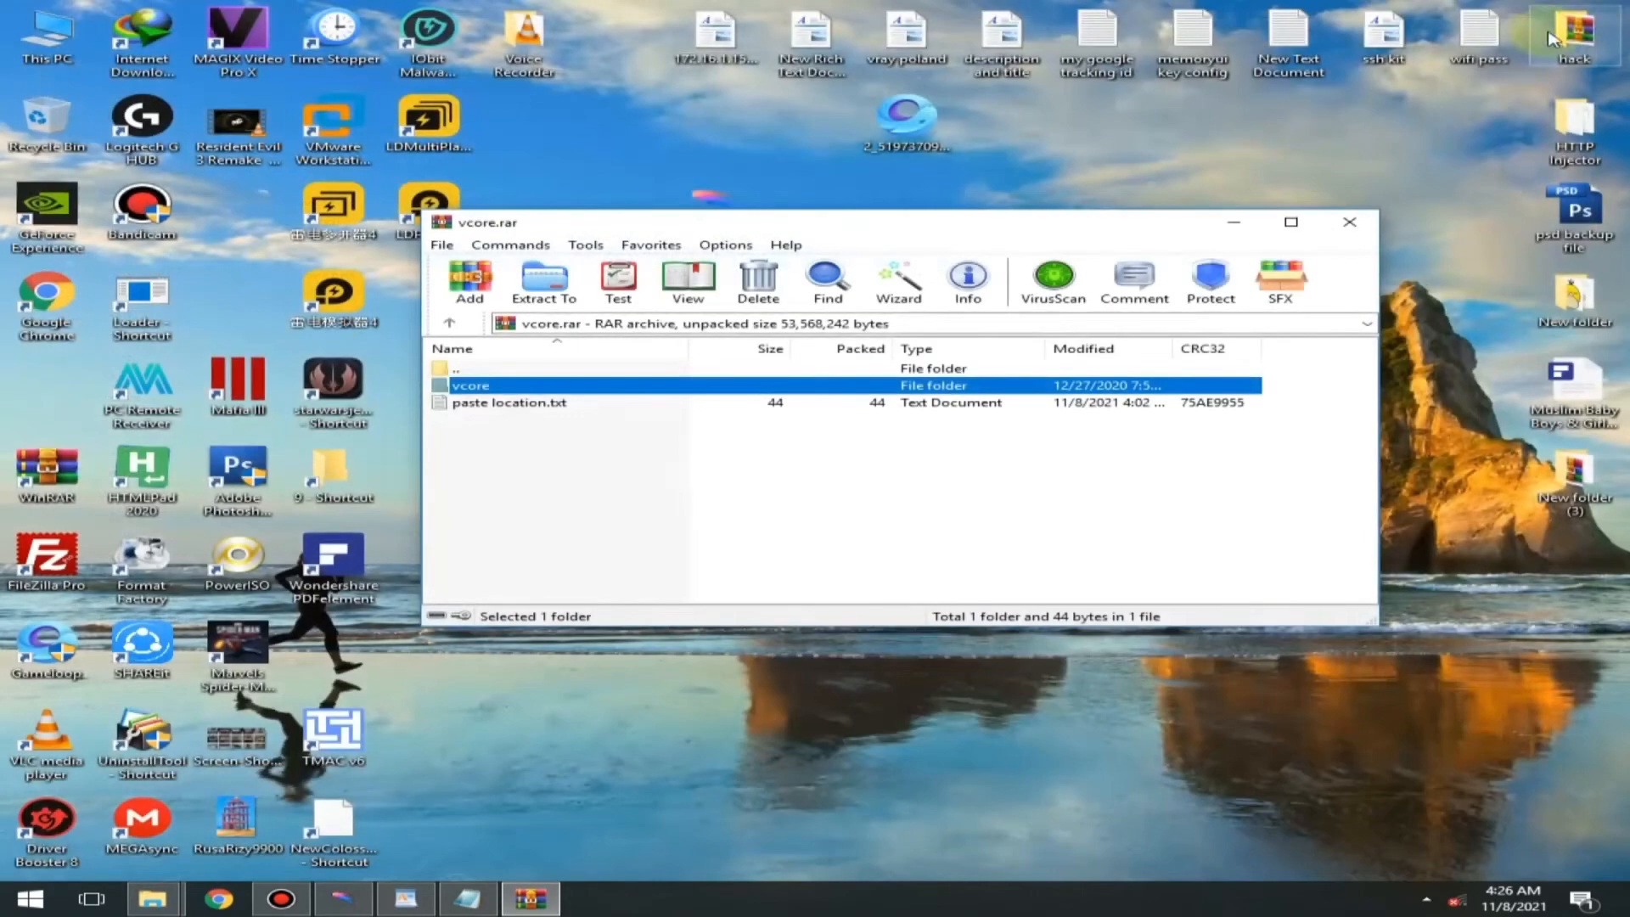
click(1354, 222)
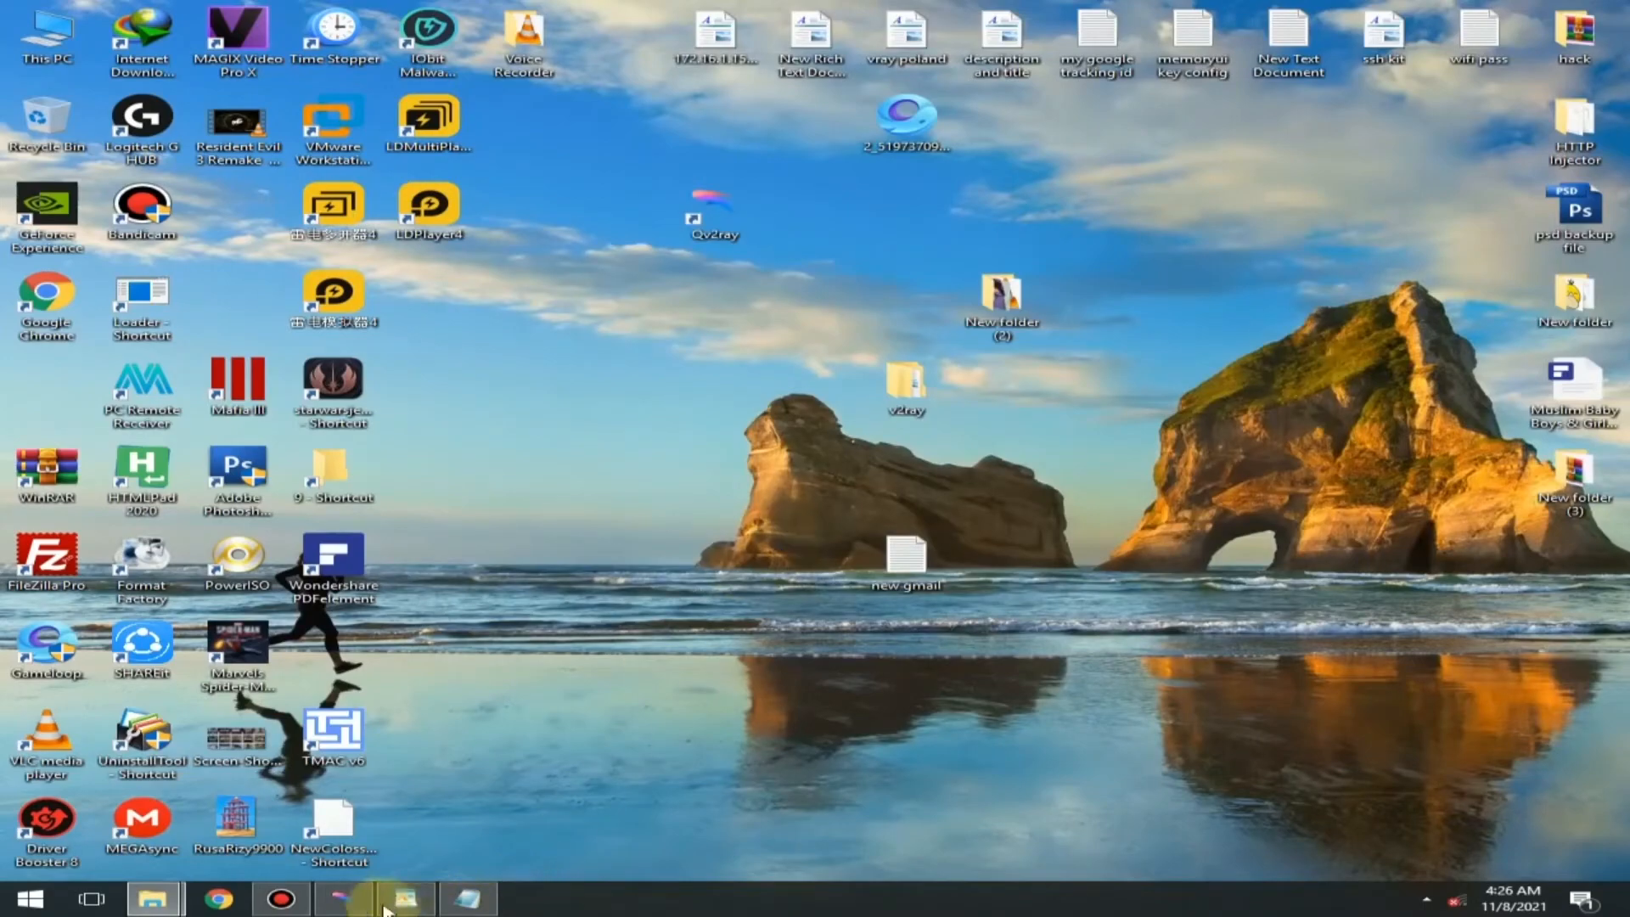
- Switch to Qv2ray, connect to asdsaxzc, look through its connection log and refresh the desktop
click(340, 897)
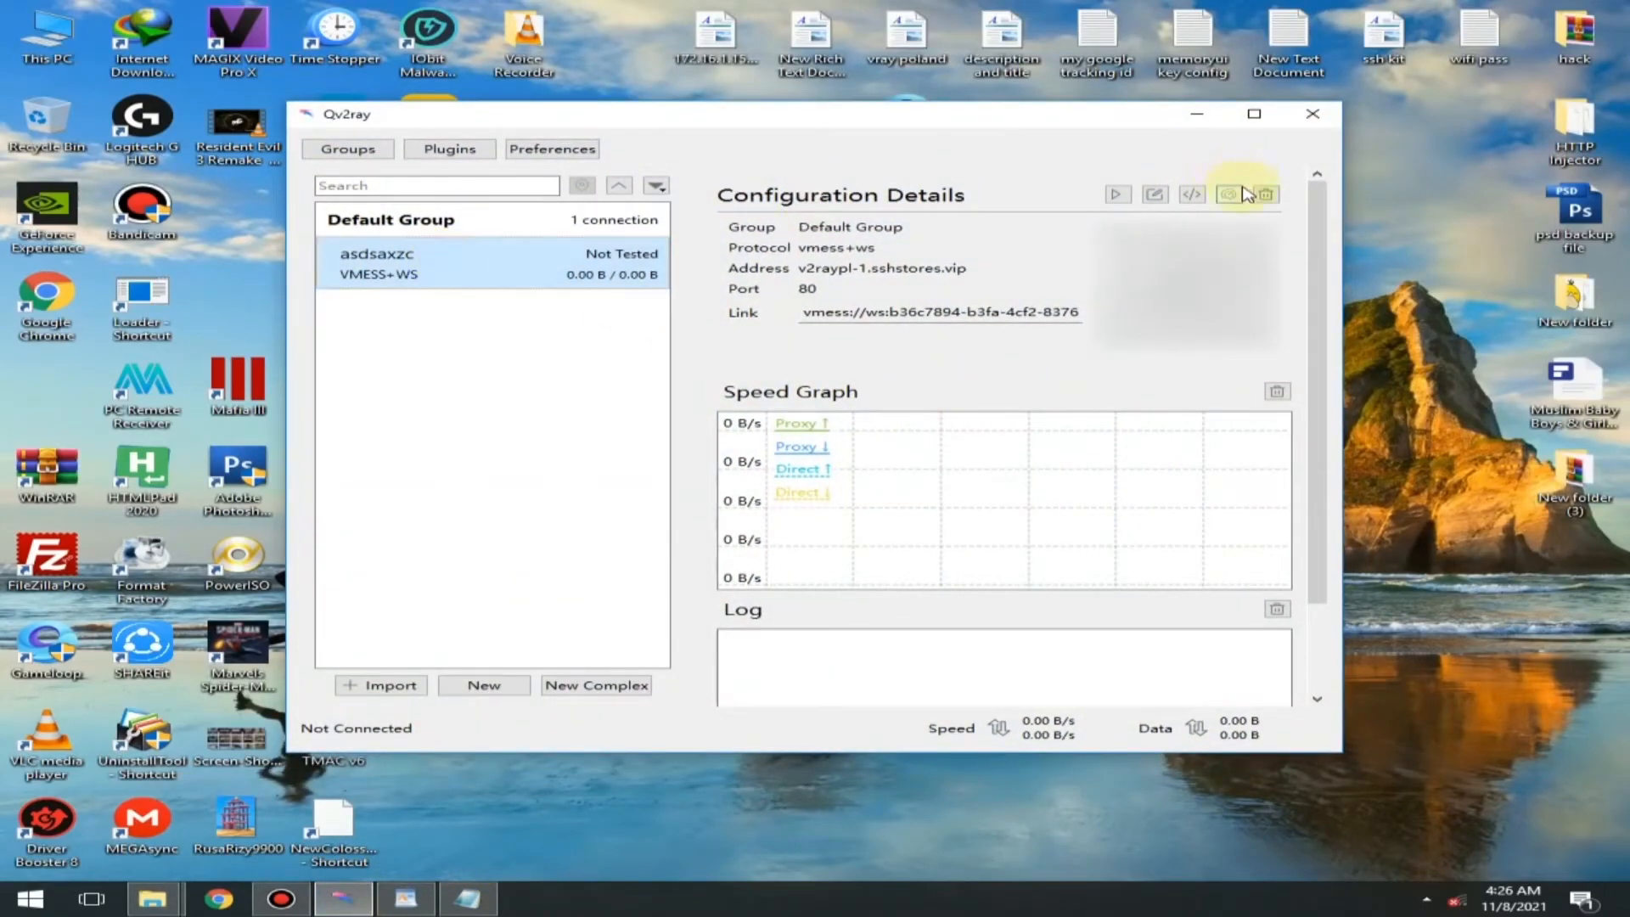
click(1119, 194)
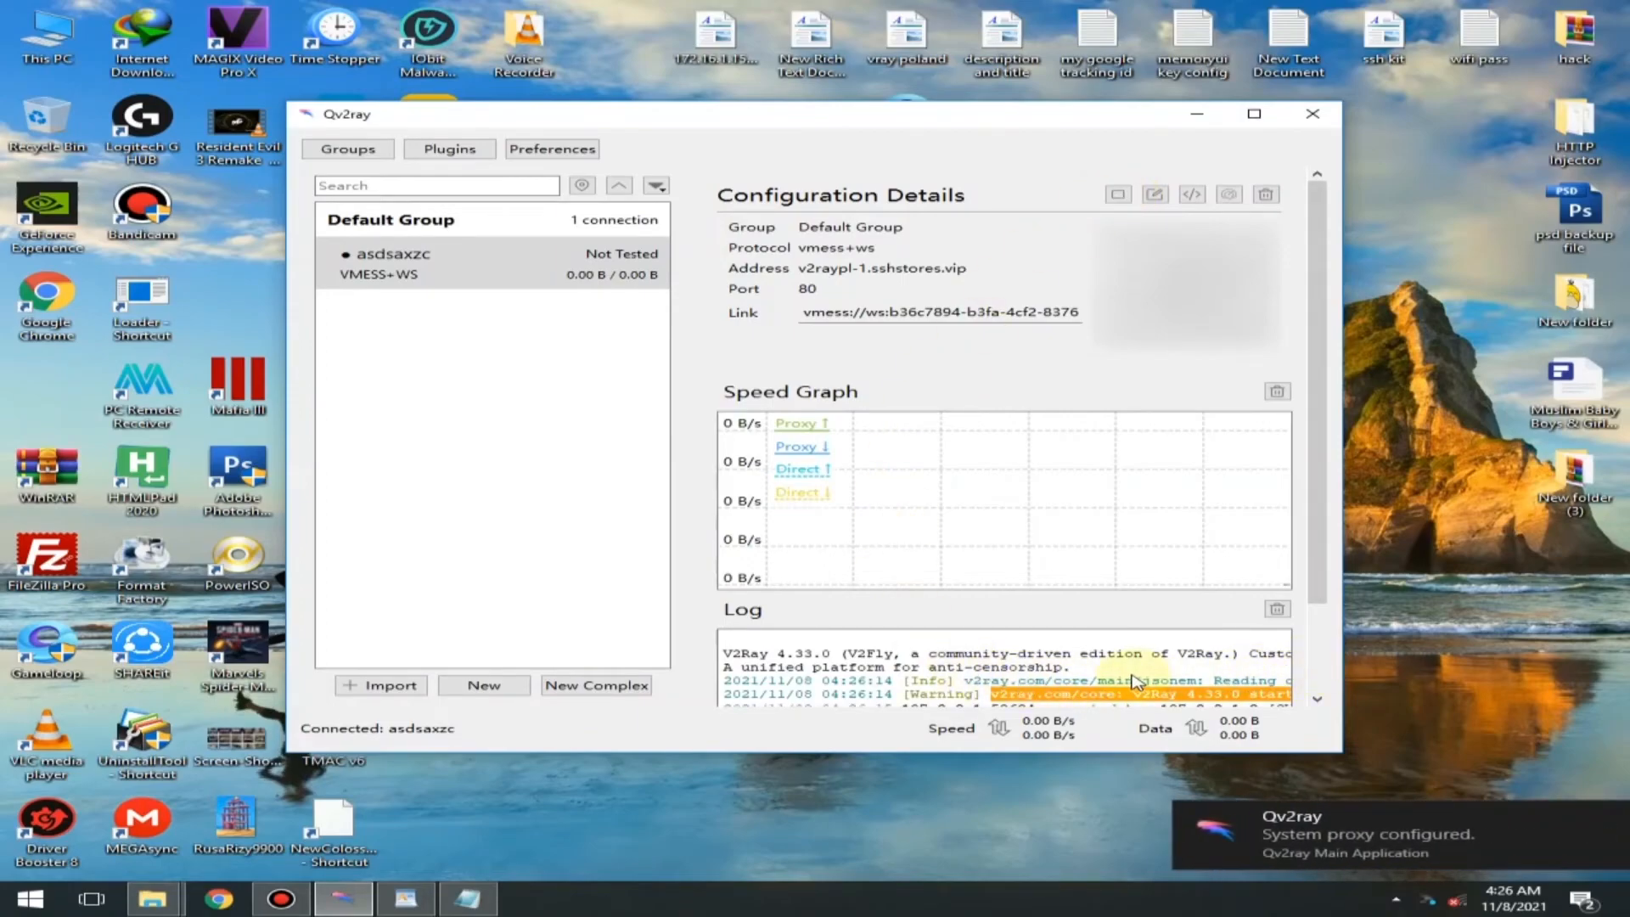
scroll(1125, 672, down, 2)
click(894, 690)
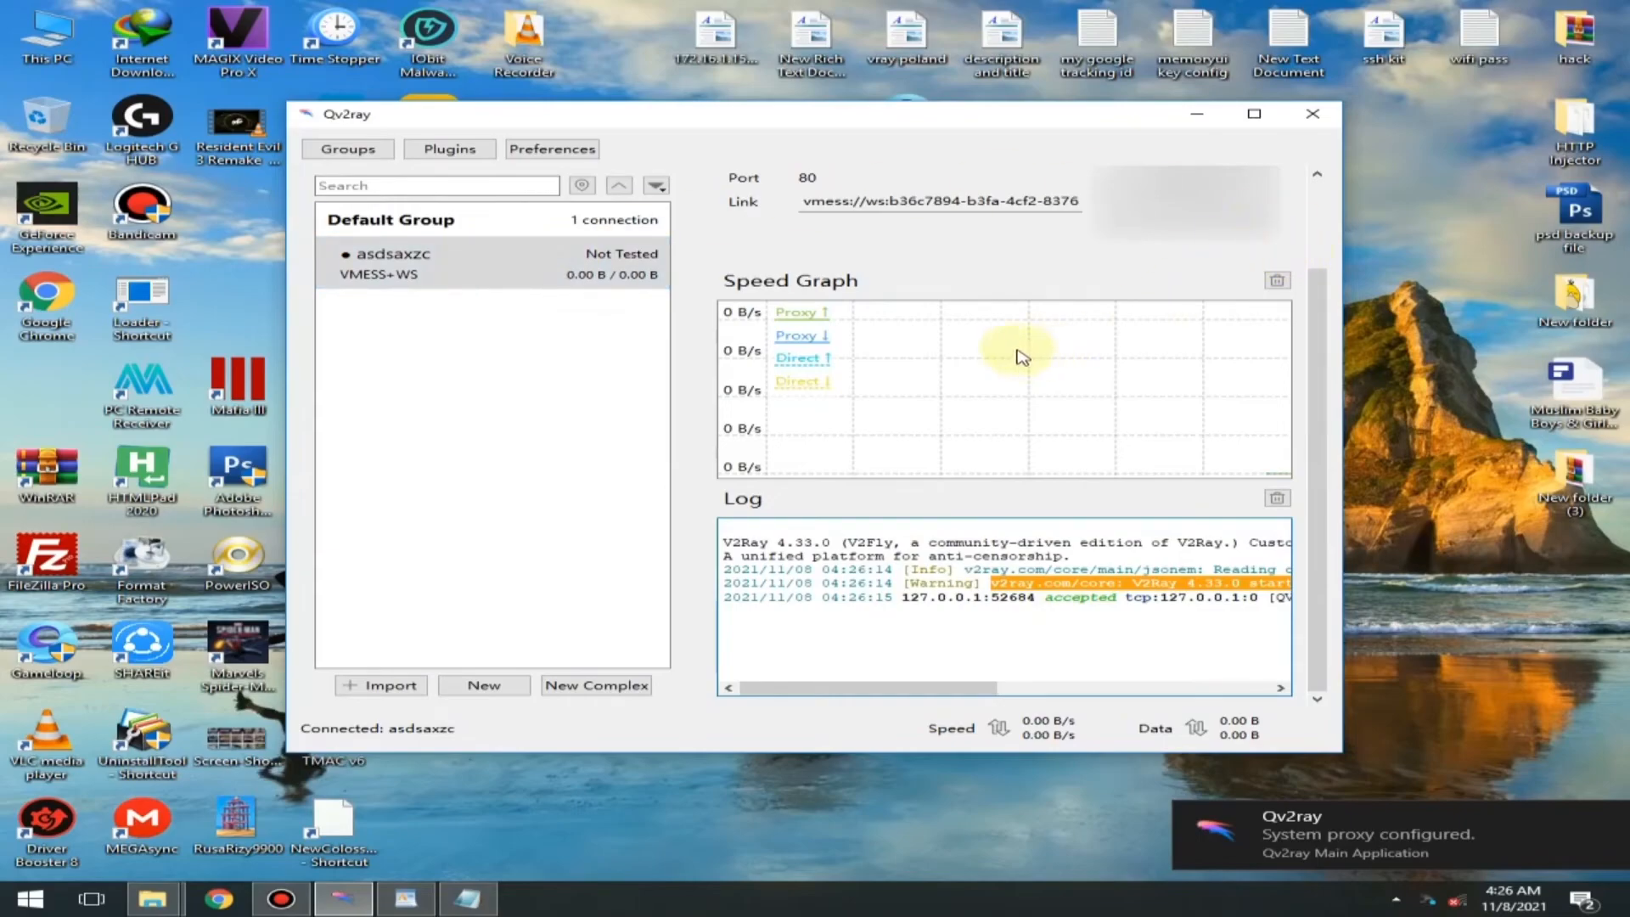
right_click(595, 68)
click(677, 116)
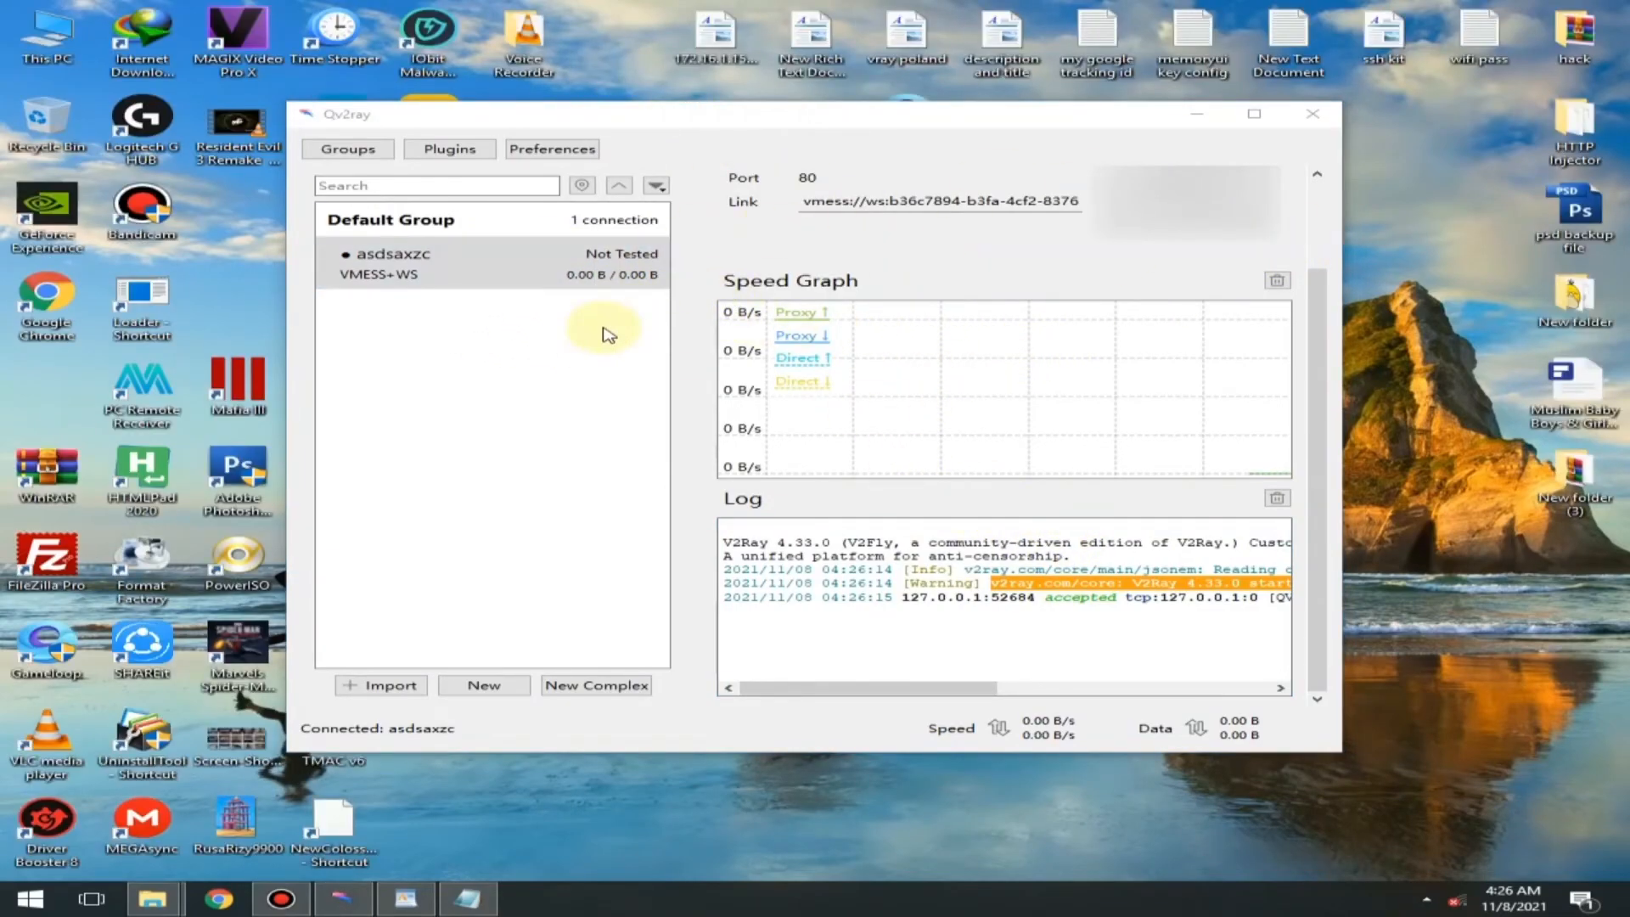
- Disconnect asdsaxzc, keeping the Qv2ray window open
scroll(1055, 297, up, 2)
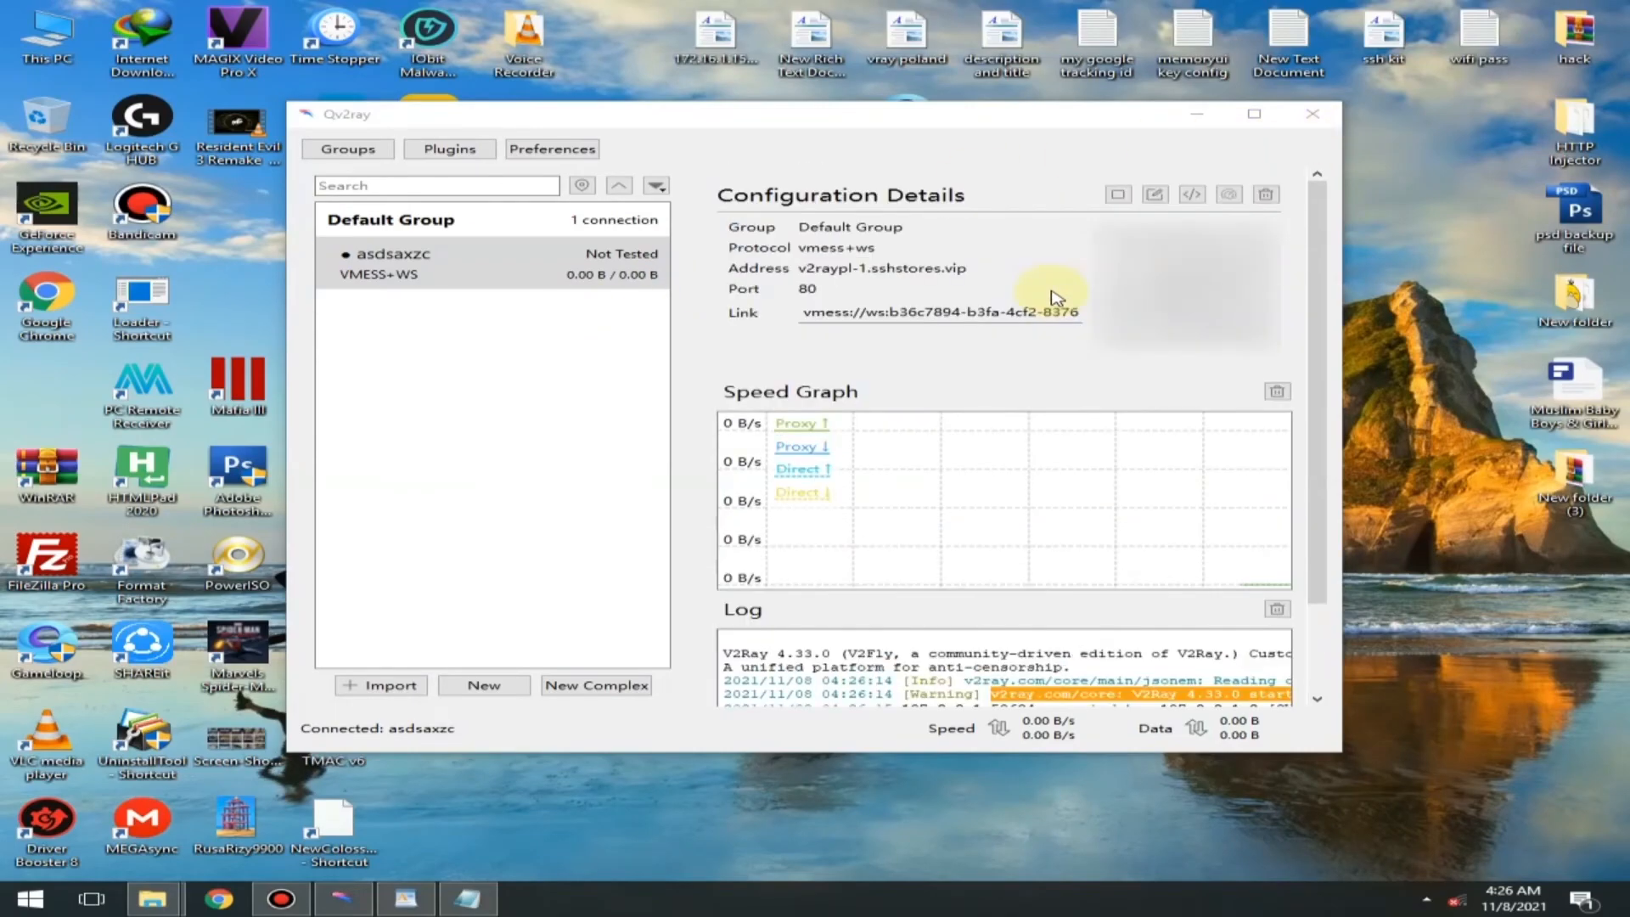
click(1116, 199)
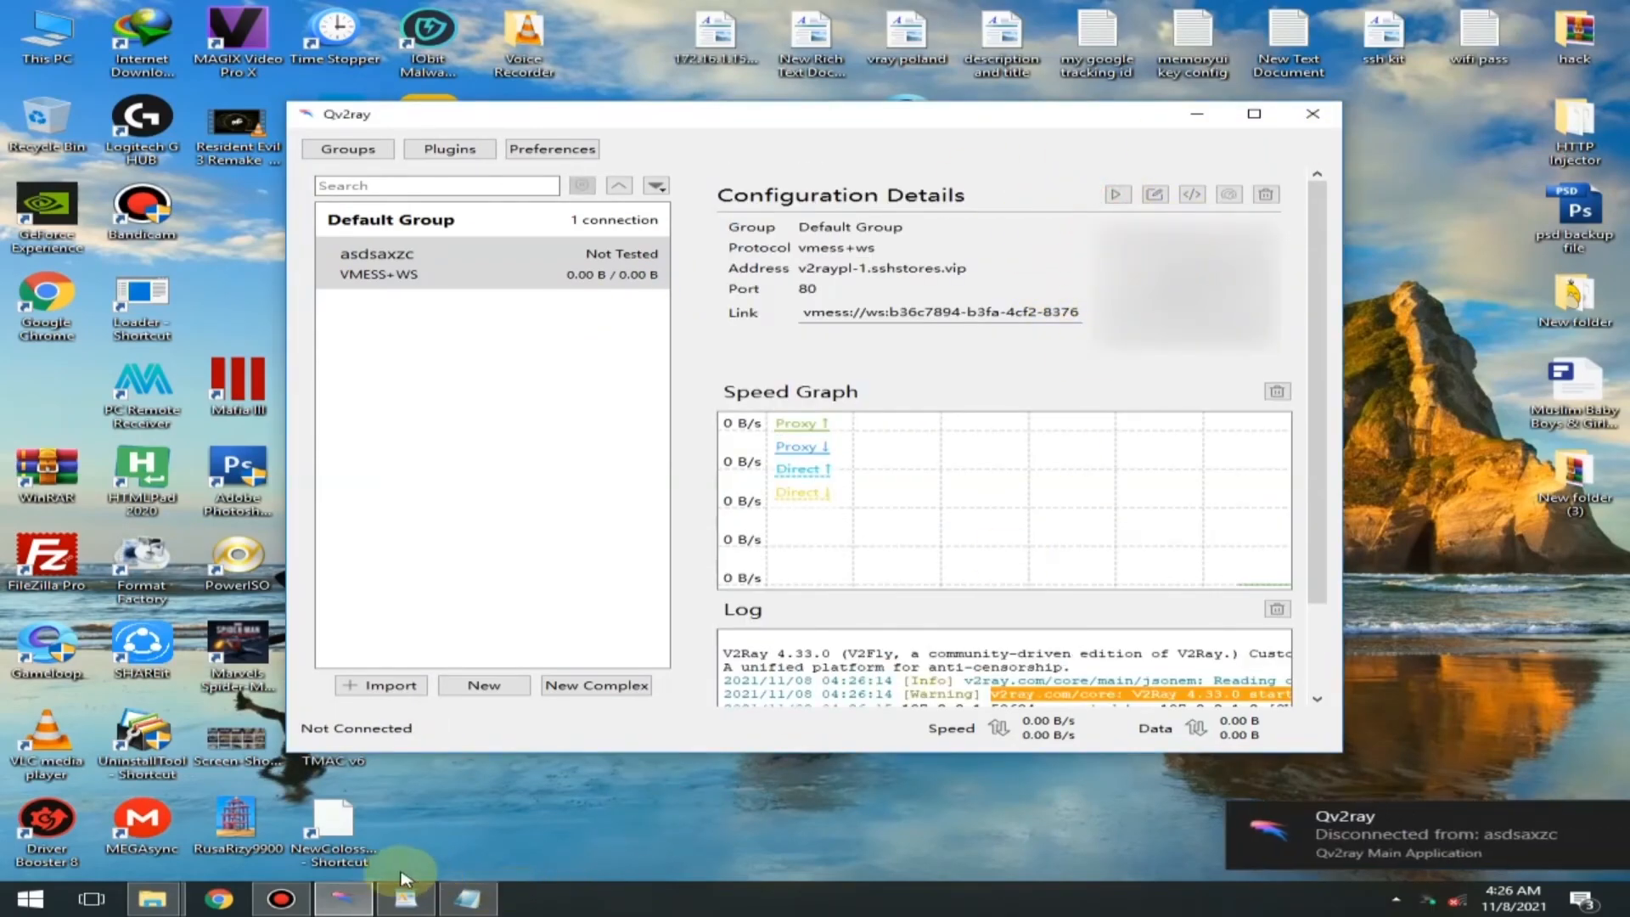
click(344, 900)
click(344, 902)
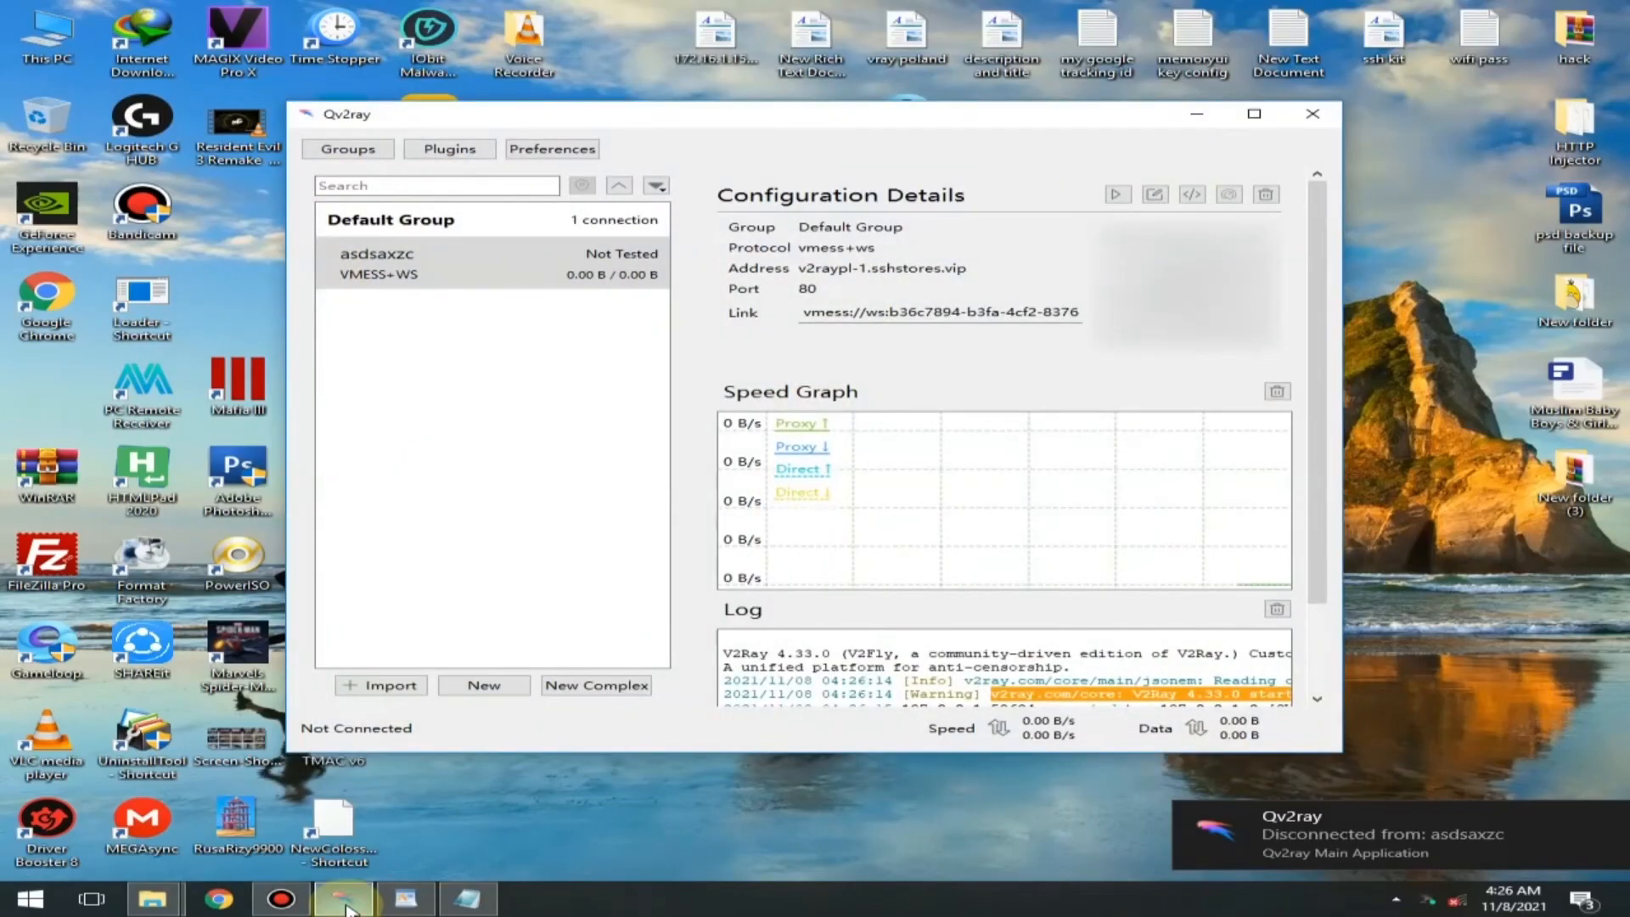